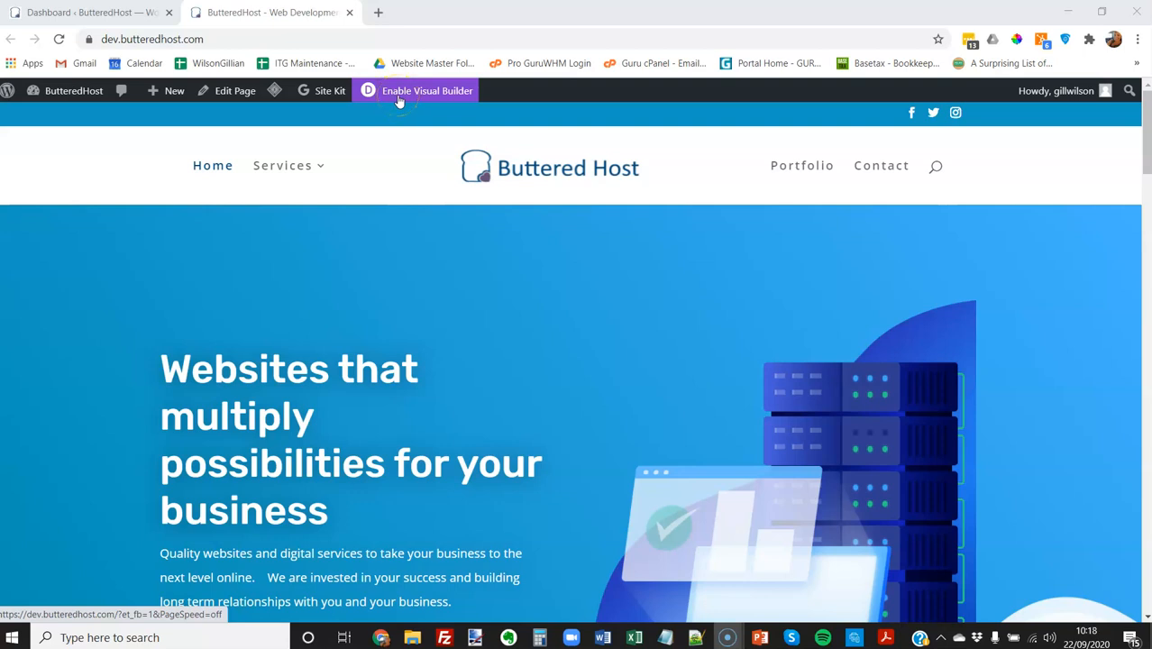
Enable the Visual Builder on the home page and examine the hero area's section, row and module controls.
left_click(407, 93)
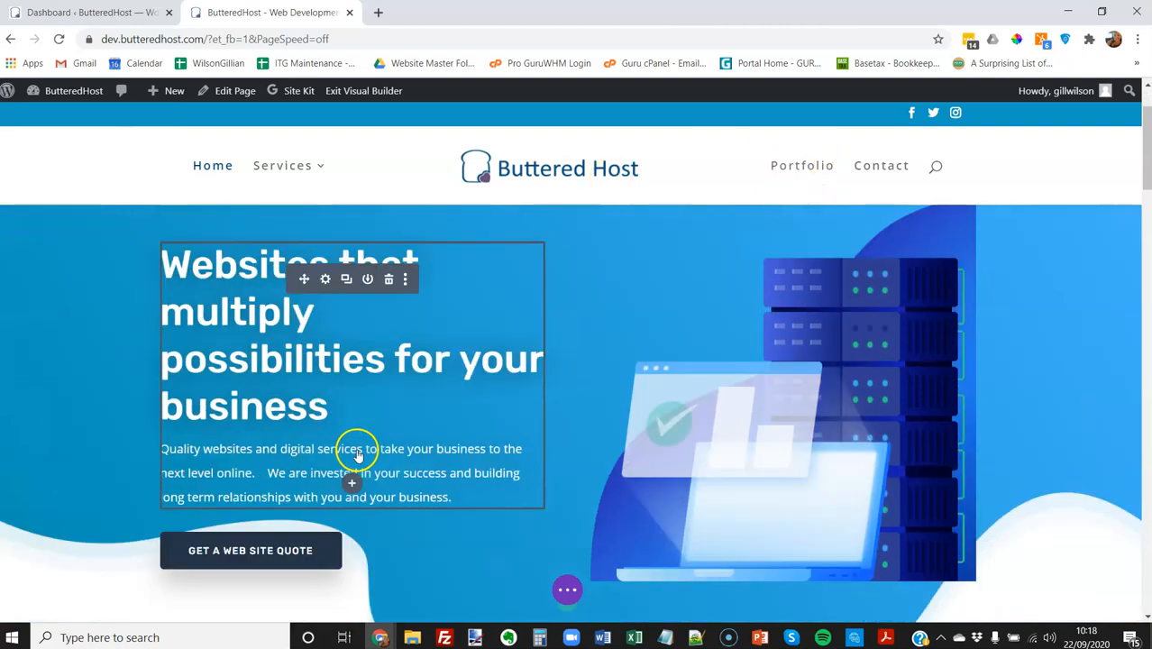
scroll(355, 442, "down", 5)
scroll(354, 443, "down", 2)
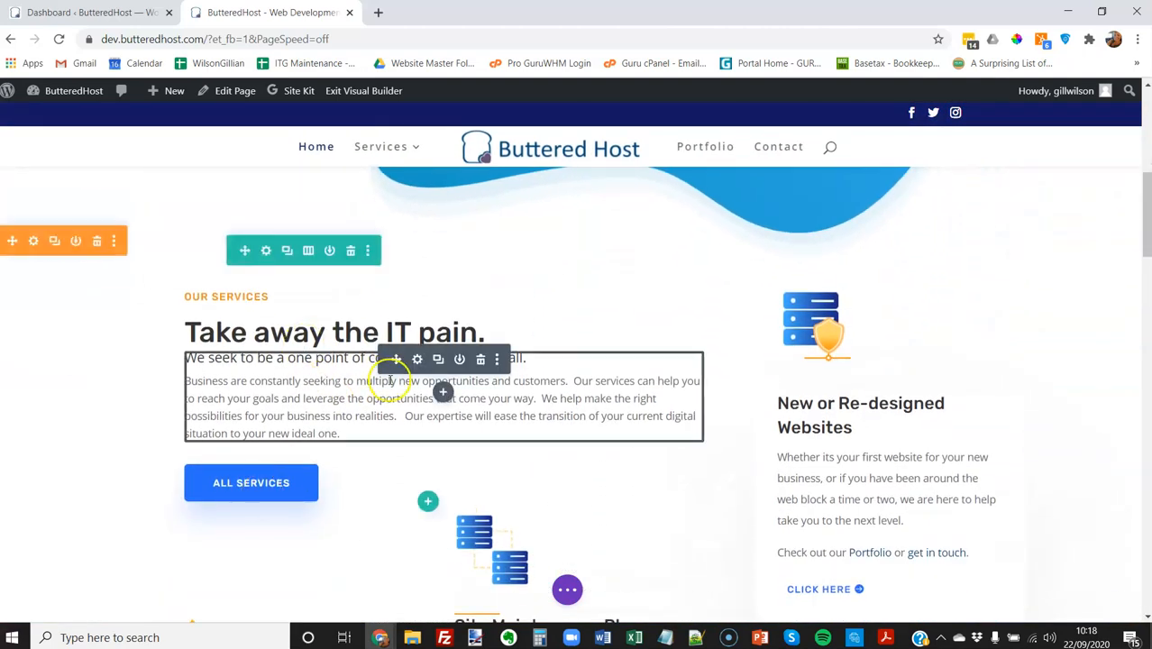
scroll(517, 345, "up", 5)
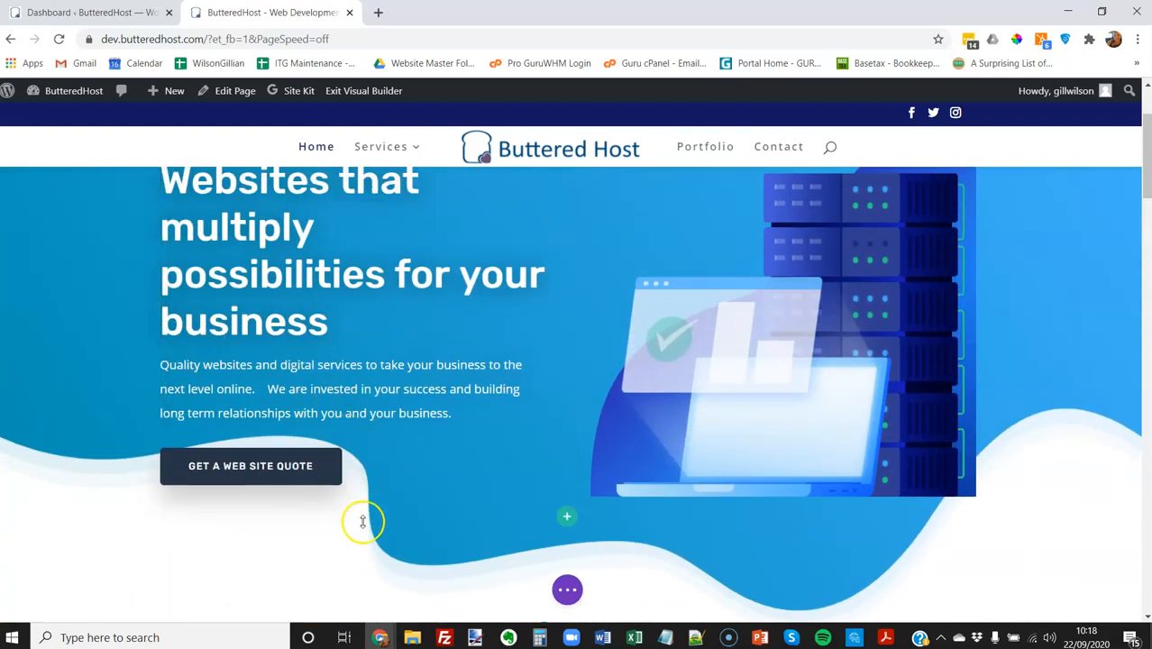
scroll(387, 525, "up", 3)
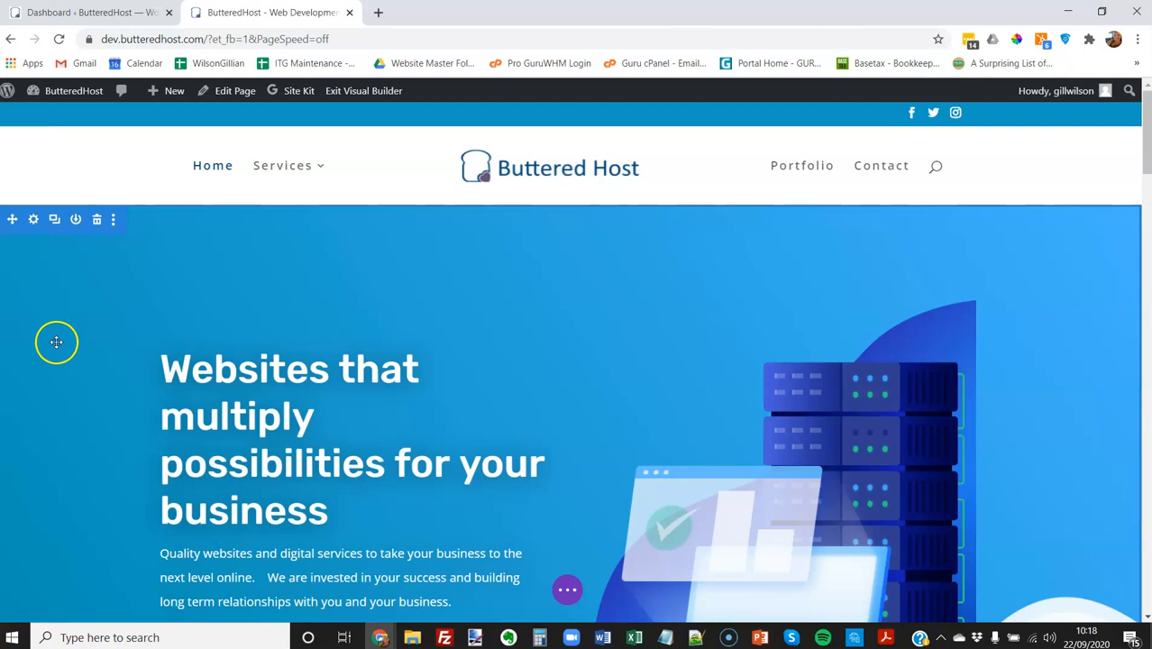
mouse_move(270, 267)
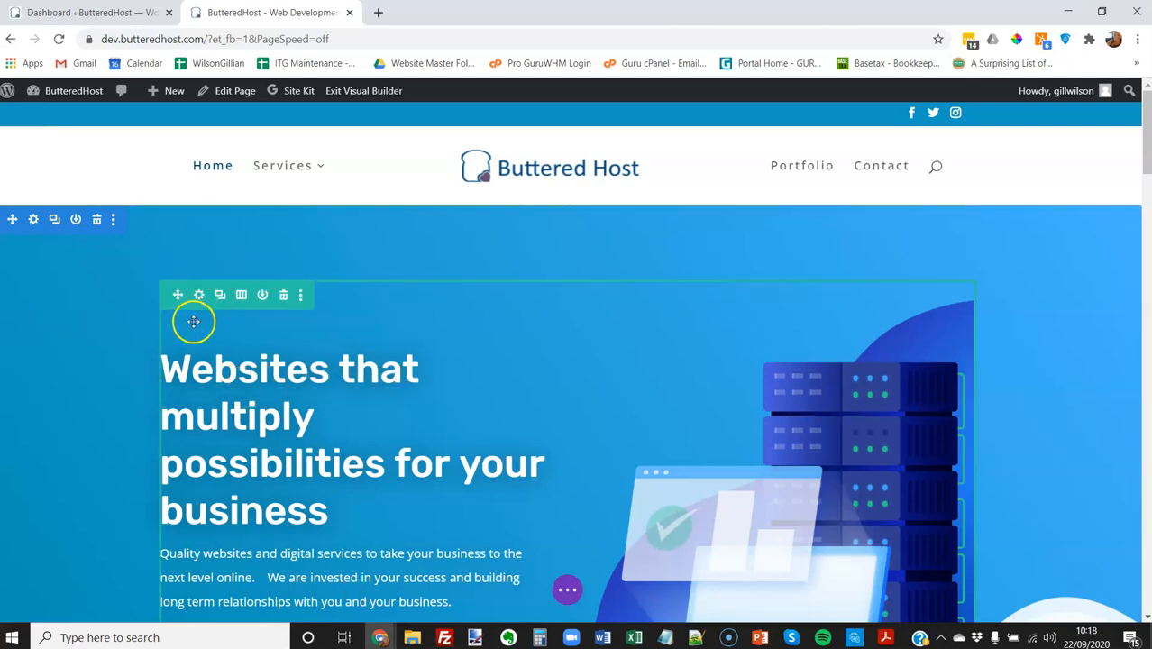
mouse_move(258, 407)
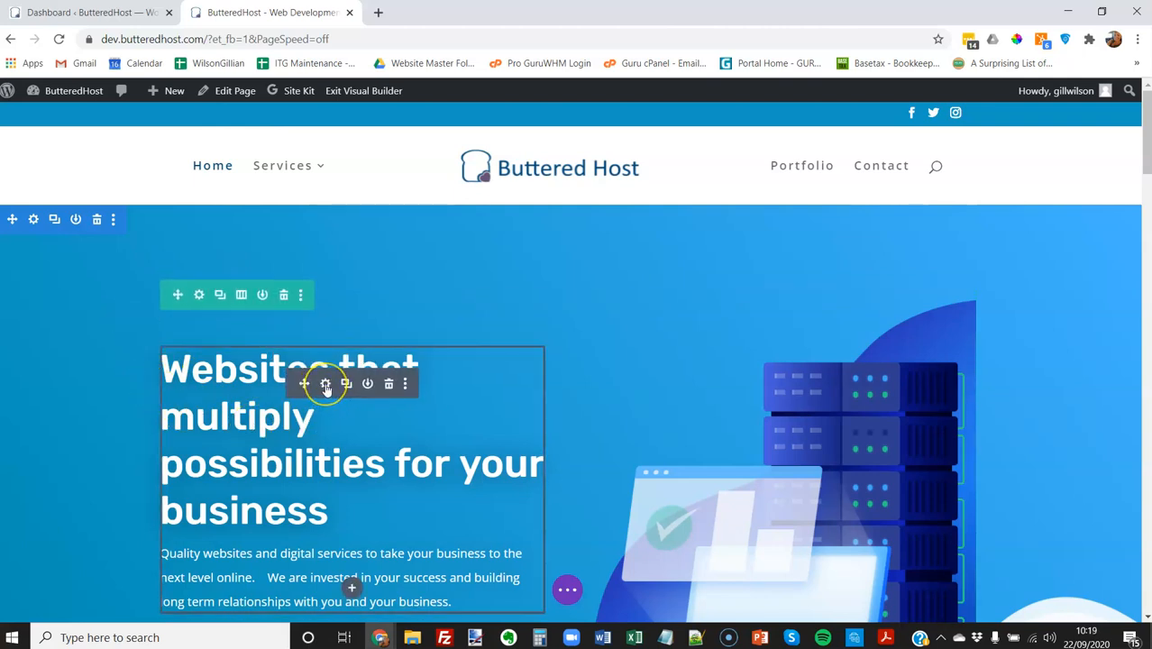
scroll(326, 389, "down", 2)
scroll(326, 386, "up", 2)
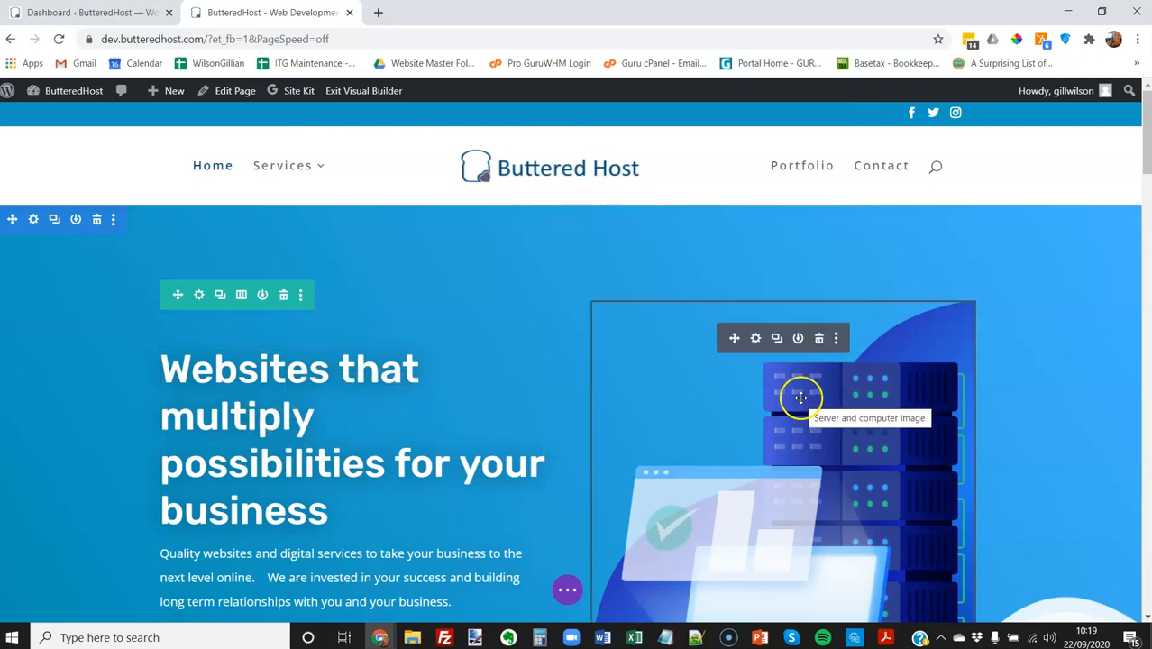
left_click(755, 340)
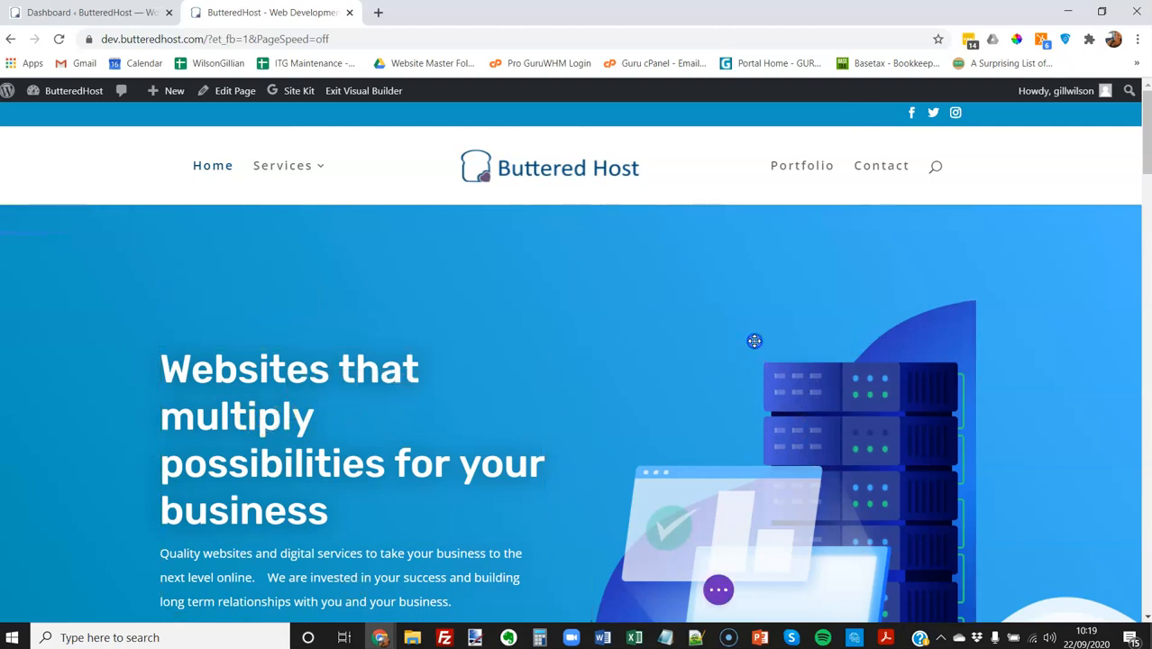
mouse_move(163, 317)
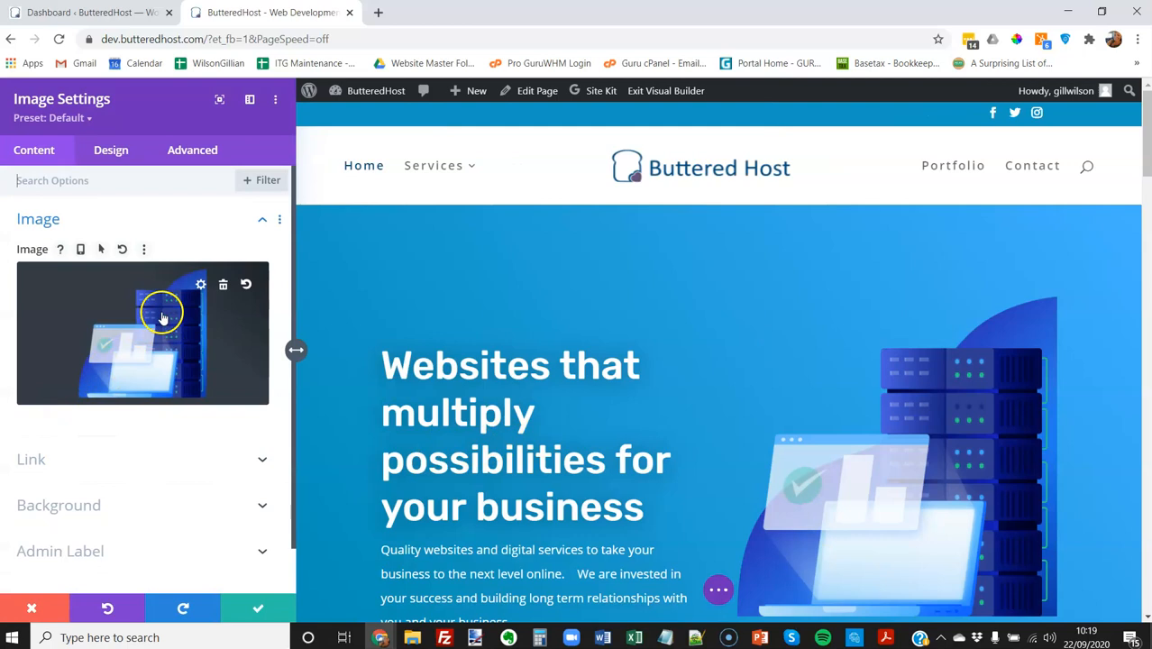
left_click(201, 287)
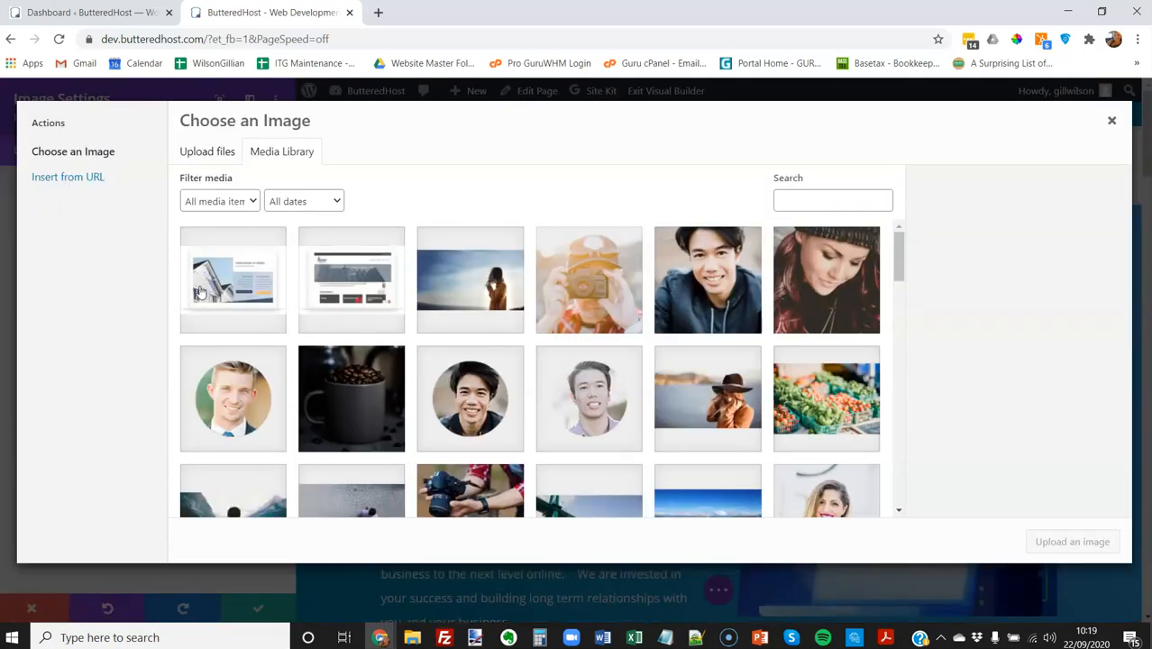
scroll(379, 343, "down", 4)
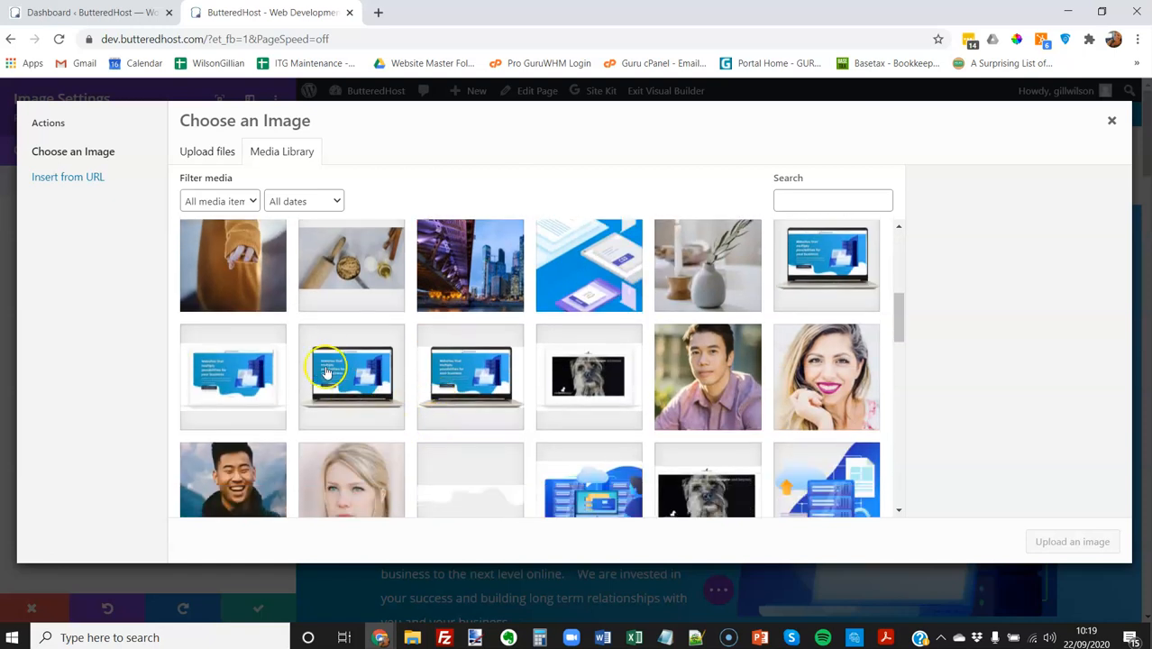
left_click(245, 383)
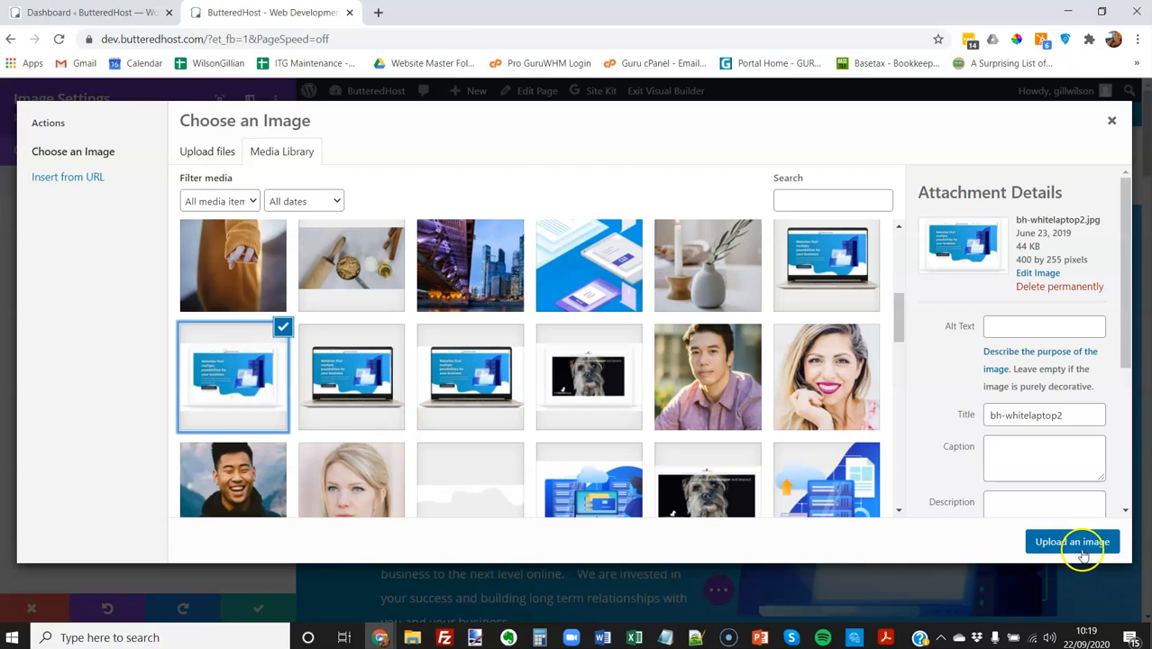
scroll(547, 482, "down", 1)
scroll(547, 482, "down", 2)
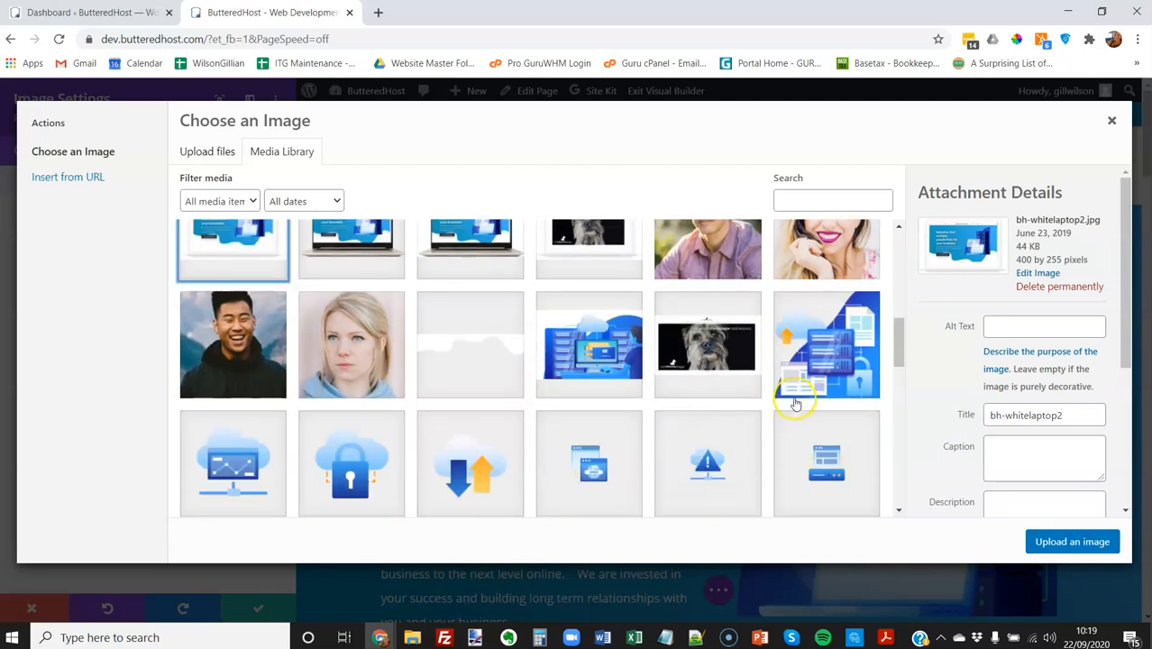
left_click(830, 388)
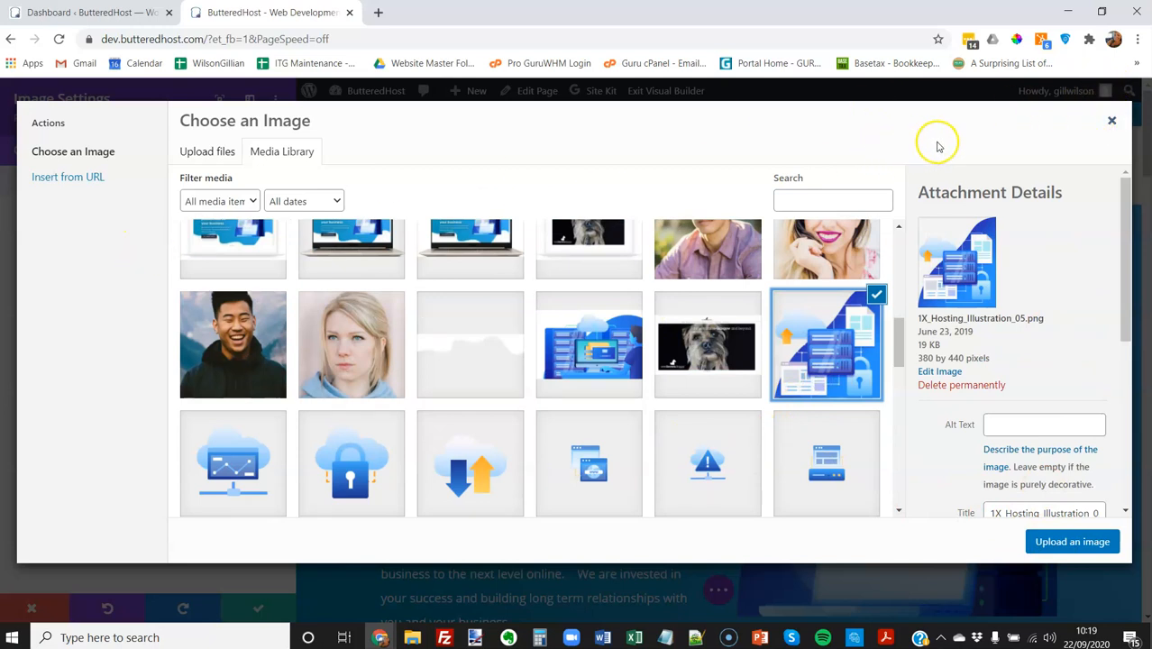
left_click(1112, 125)
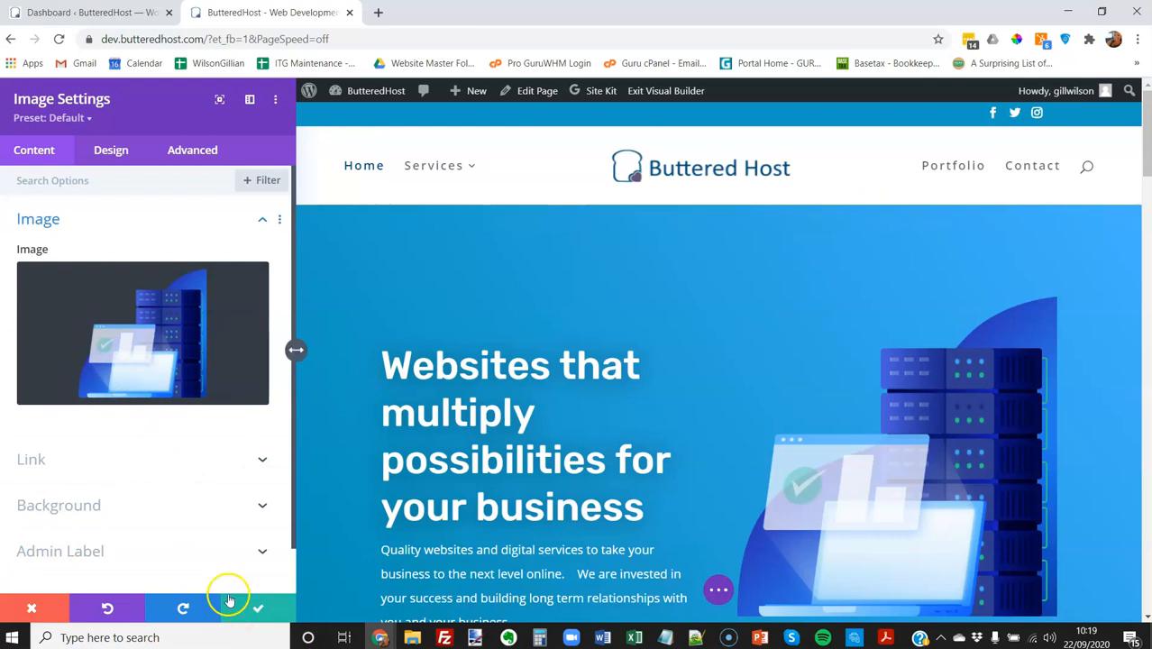
left_click(32, 605)
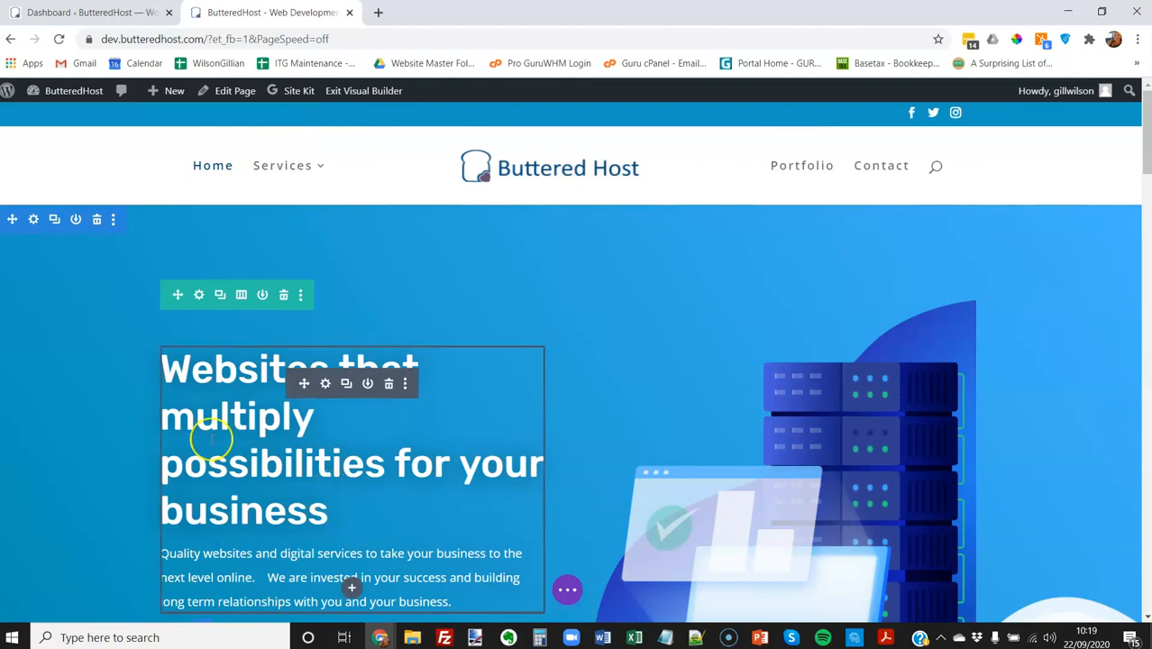
Open the settings of the hero heading text module, float the settings panel over the page and dock it again.
left_click(324, 385)
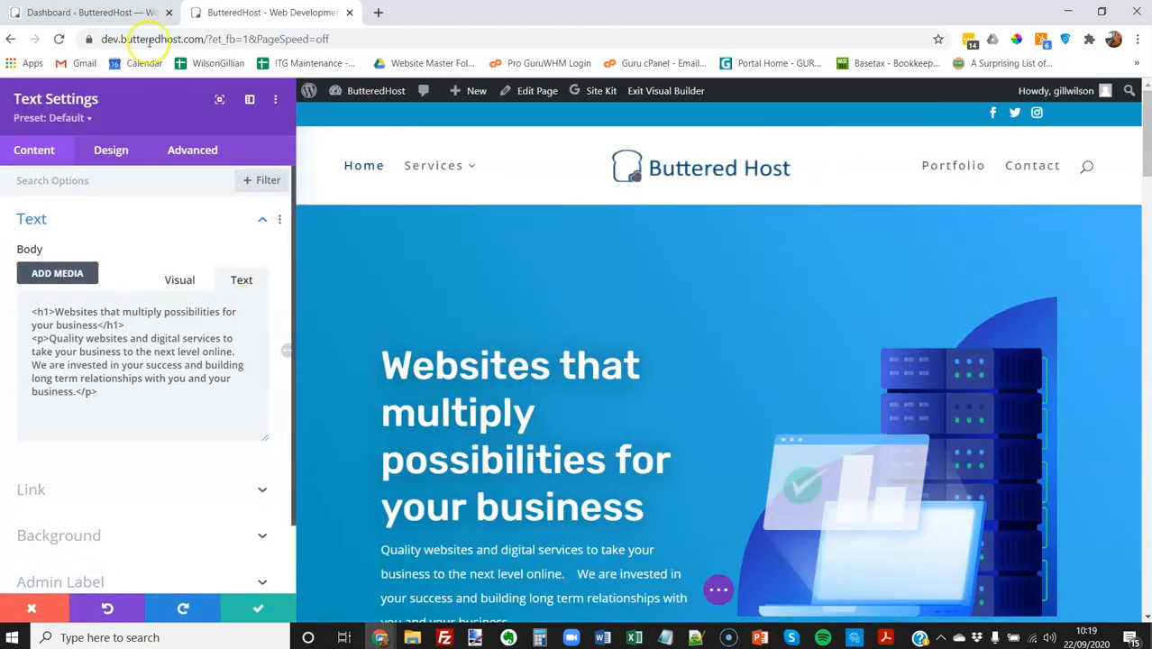
left_click_drag(141, 90, 450, 226)
left_click(504, 142)
left_click_drag(481, 141, 229, 145)
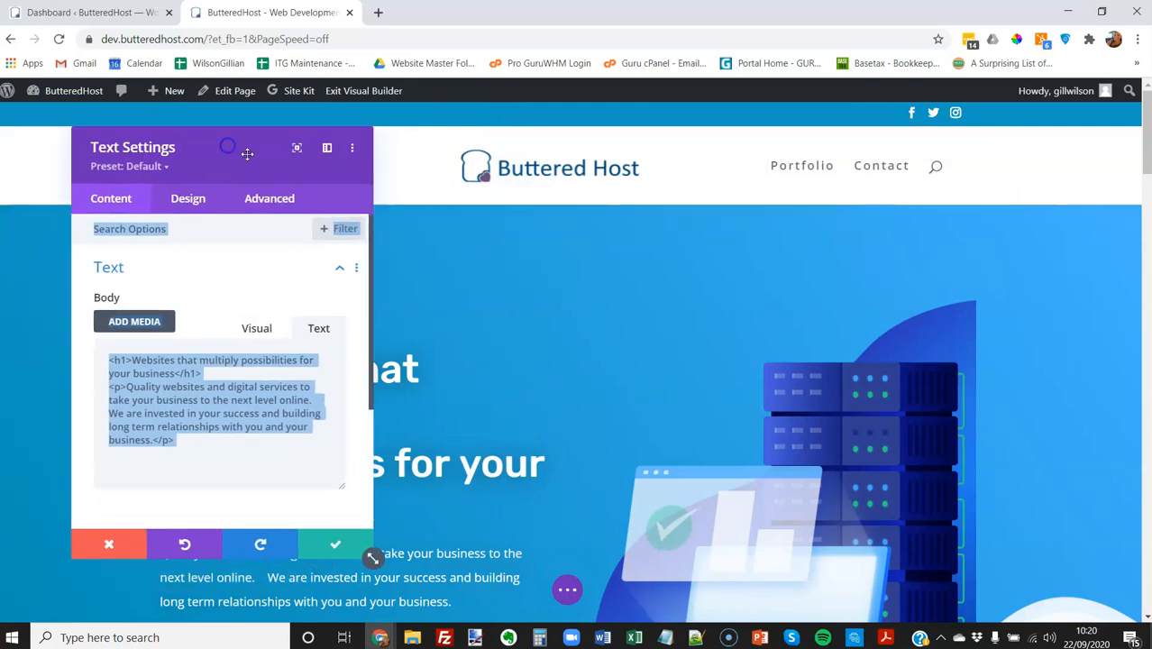
left_click(328, 150)
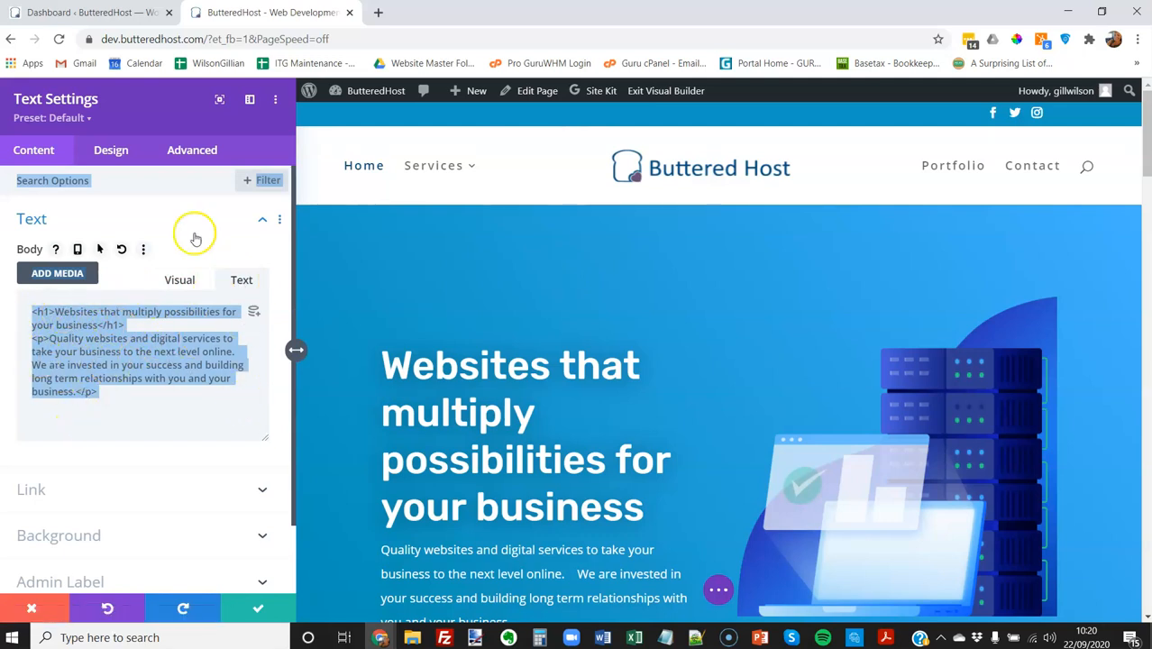
Switch the hero text body to the visual editor and place the cursor at the end of the paragraph.
left_click(178, 282)
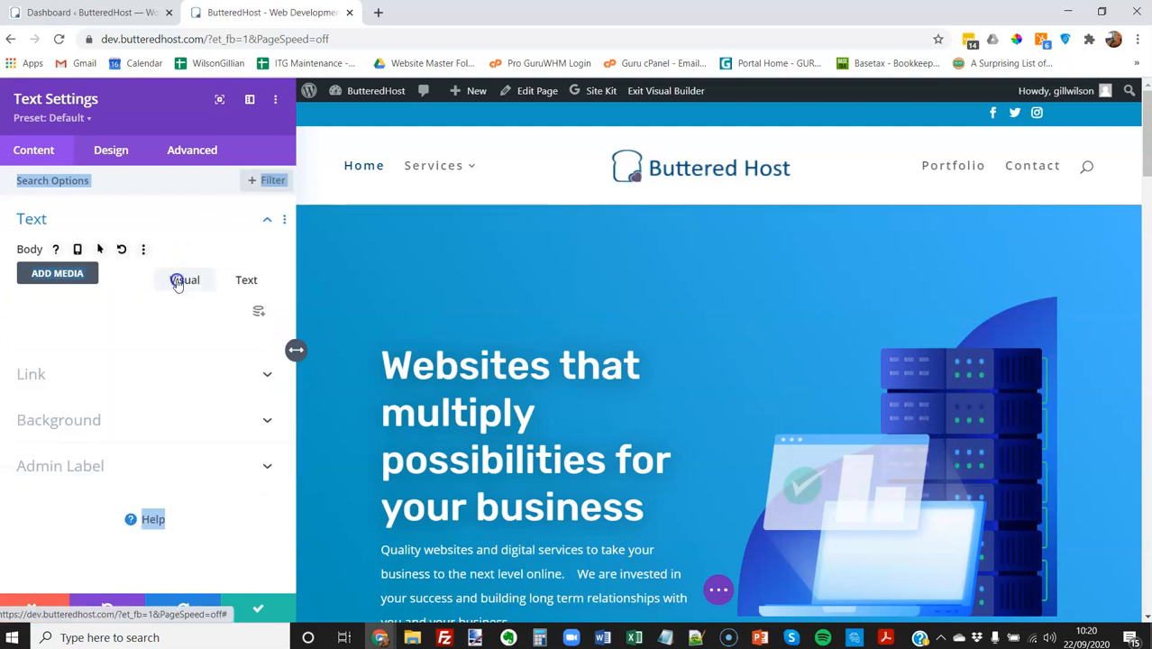
left_click(187, 418)
scroll(187, 417, "down", 2)
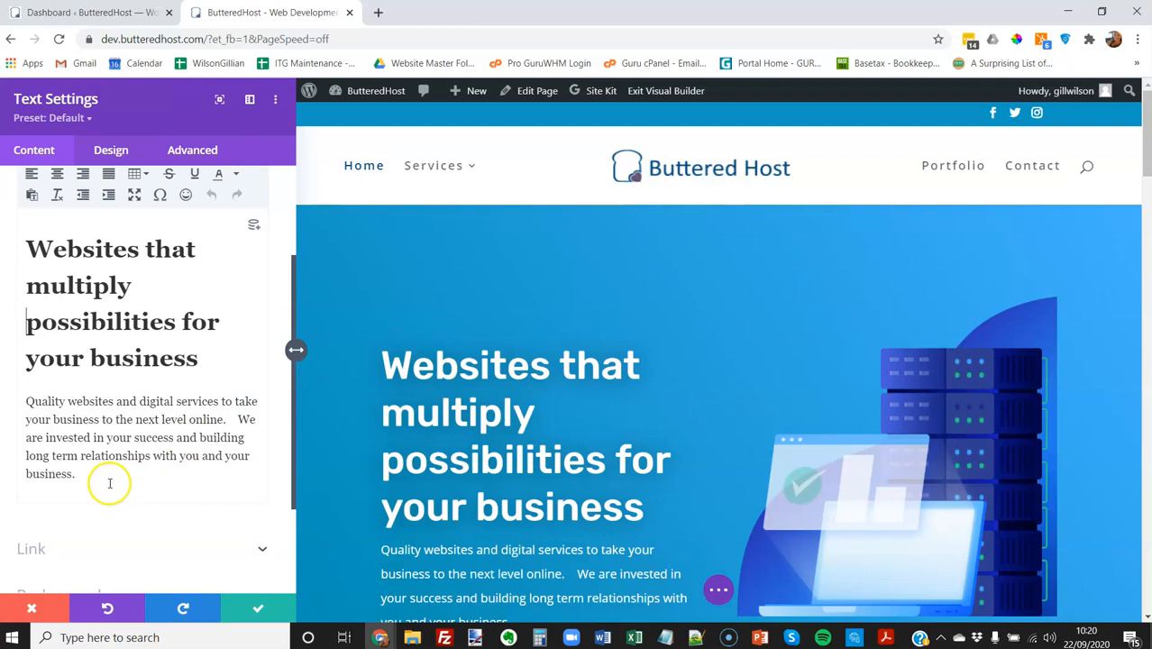
left_click(75, 473)
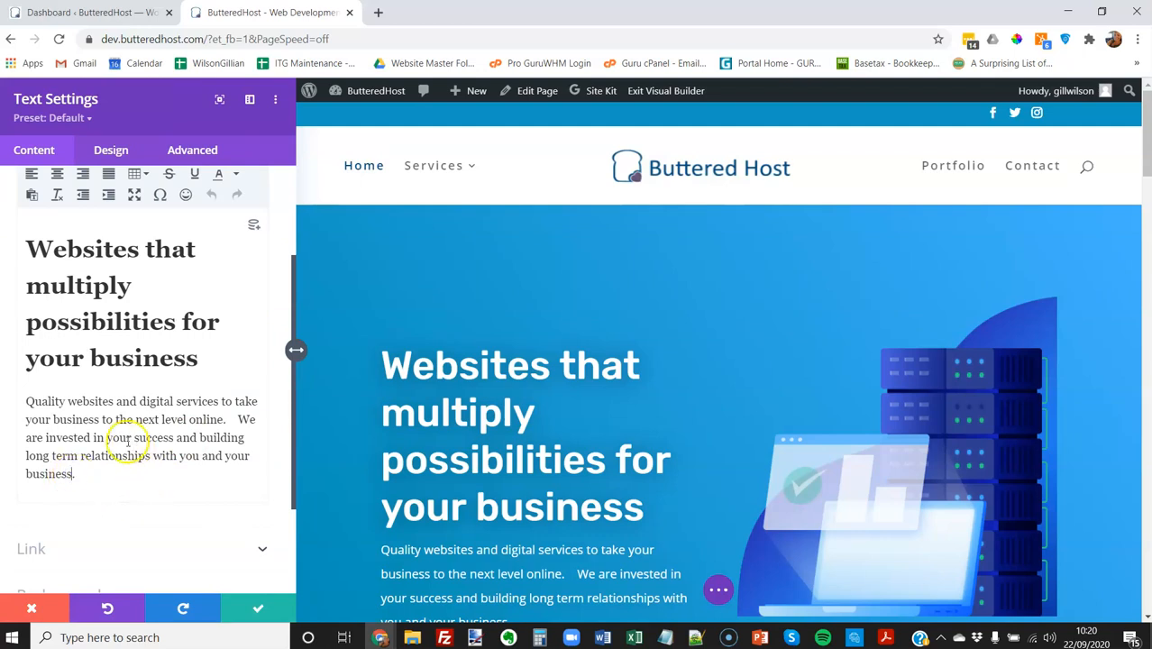
scroll(72, 439, "up", 1)
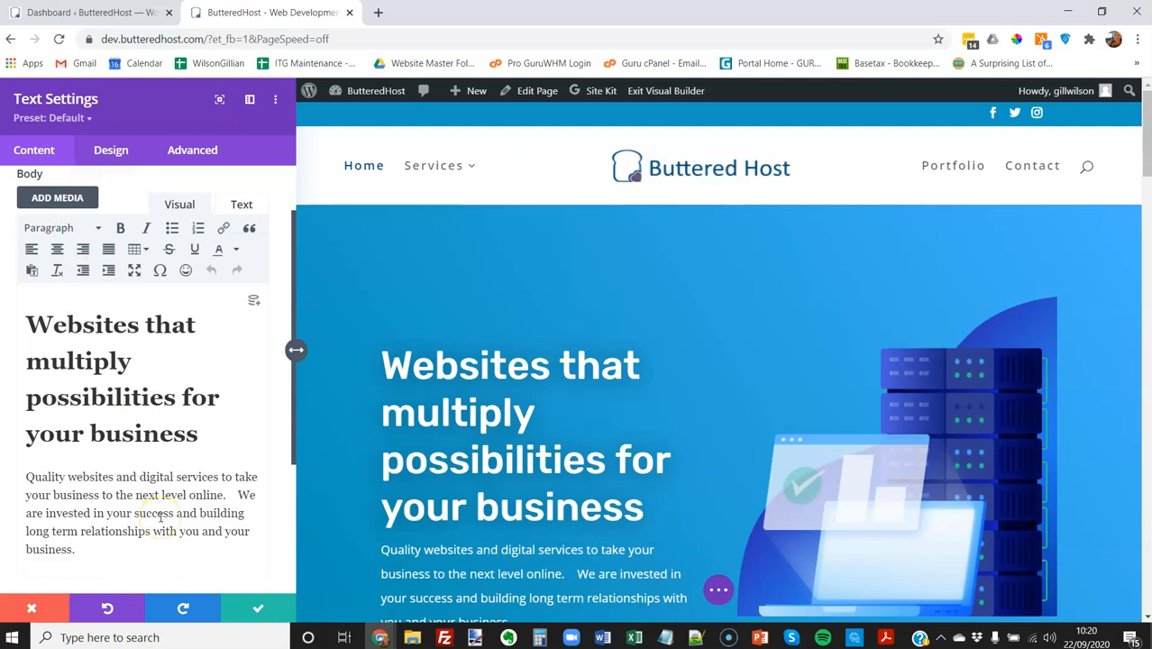
Format the characters "ested in your su" in the hero paragraph as bold and italic.
scroll(111, 582, "down", 1)
left_click_drag(147, 438, 62, 436)
scroll(96, 297, "up", 1)
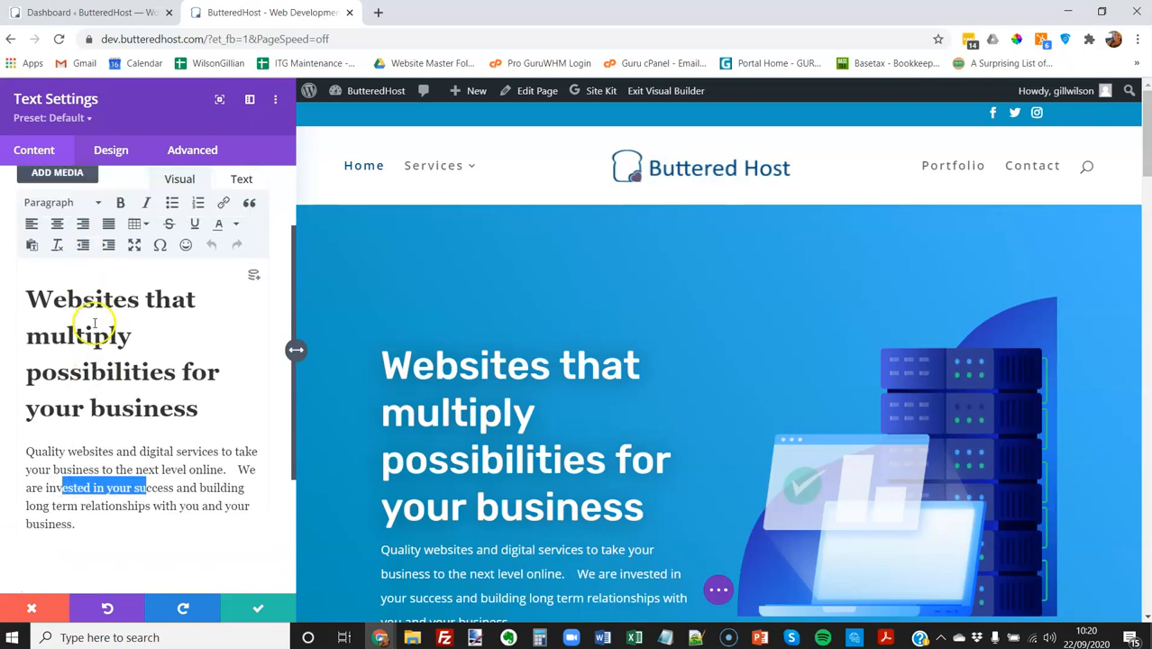
scroll(94, 323, "up", 2)
left_click(120, 303)
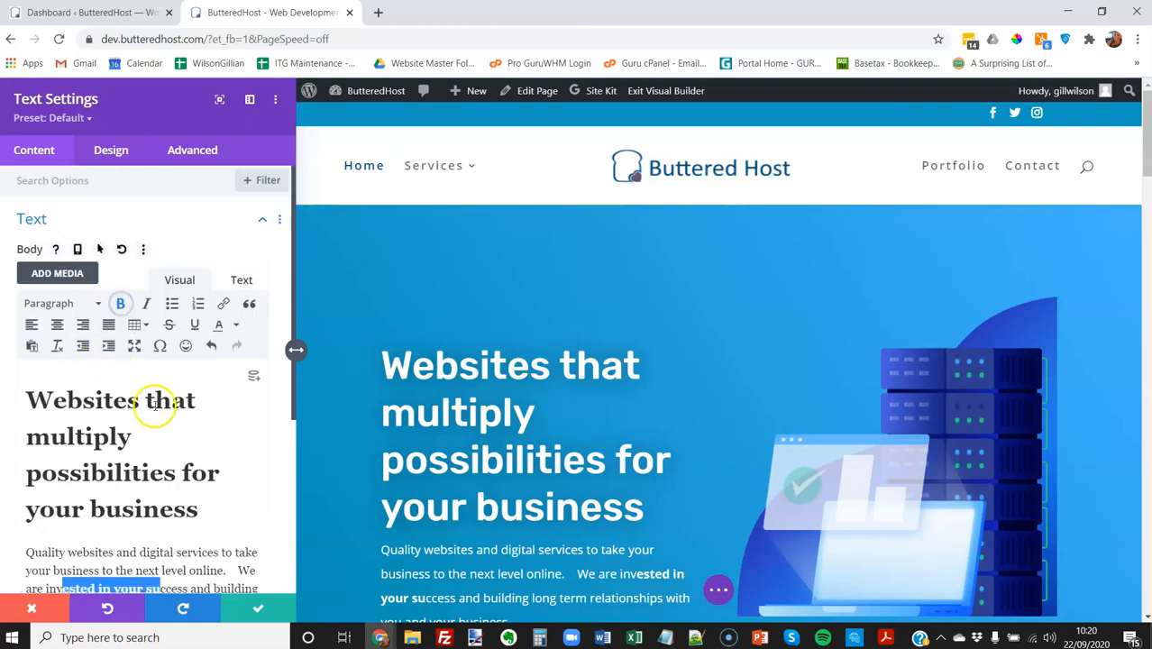
scroll(155, 409, "down", 1)
left_click(146, 227)
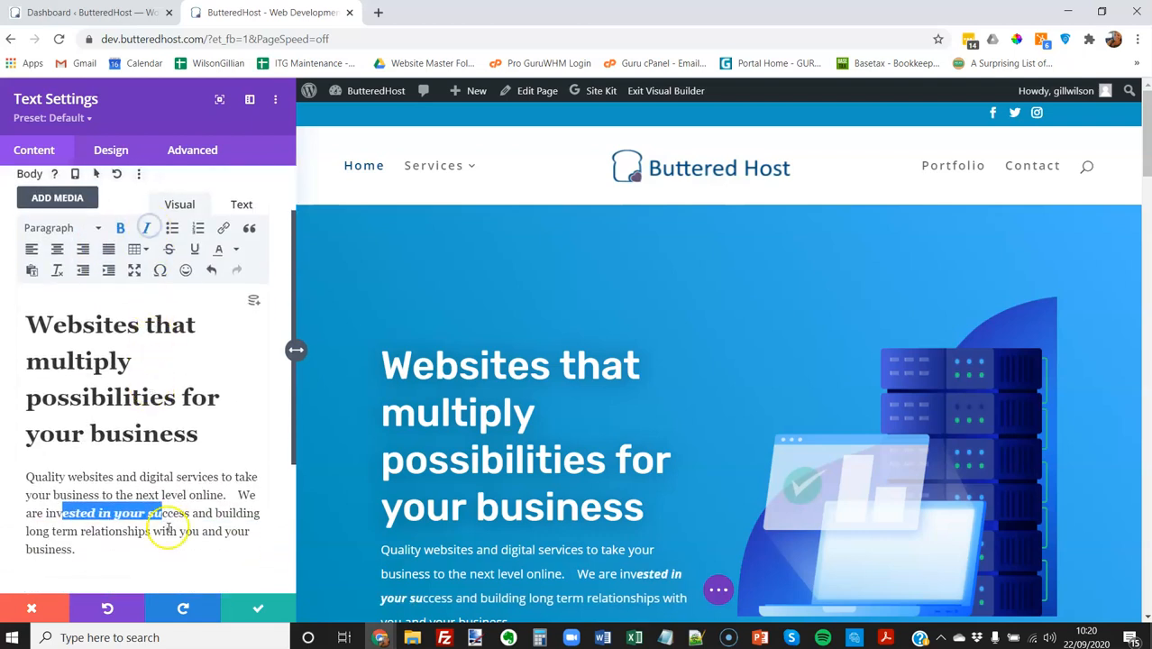
Turn the hero paragraph into a bulleted list, then remove the list formatting and clear the selection.
left_click(173, 228)
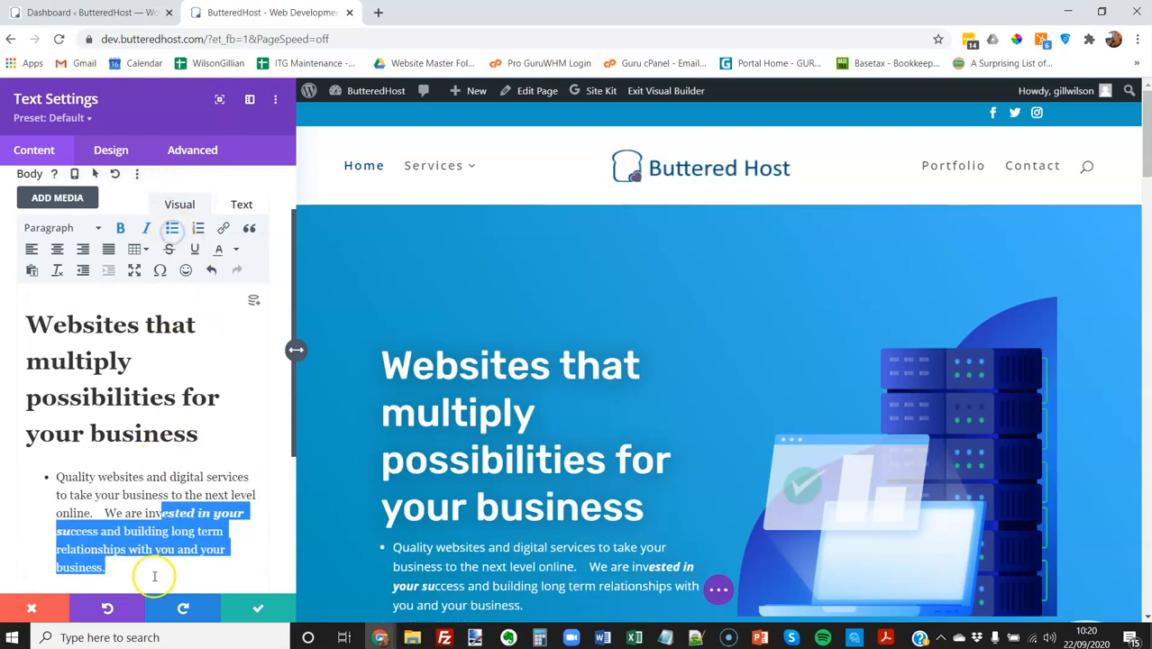
left_click(172, 228)
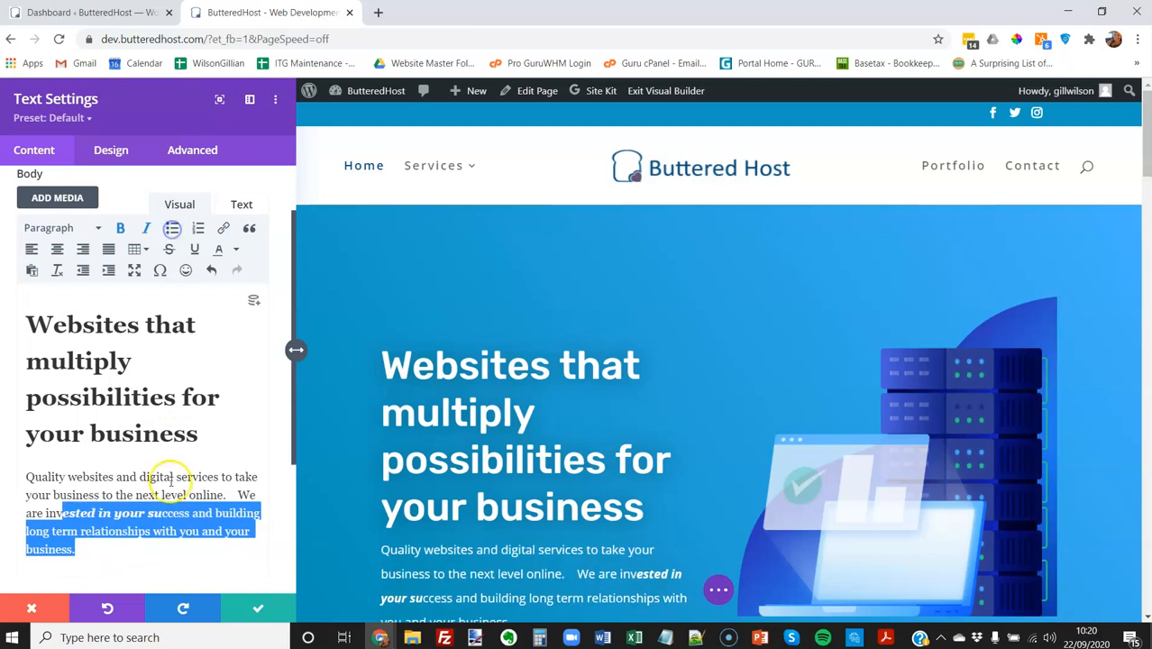
left_click(108, 531)
left_click_drag(191, 512, 148, 512)
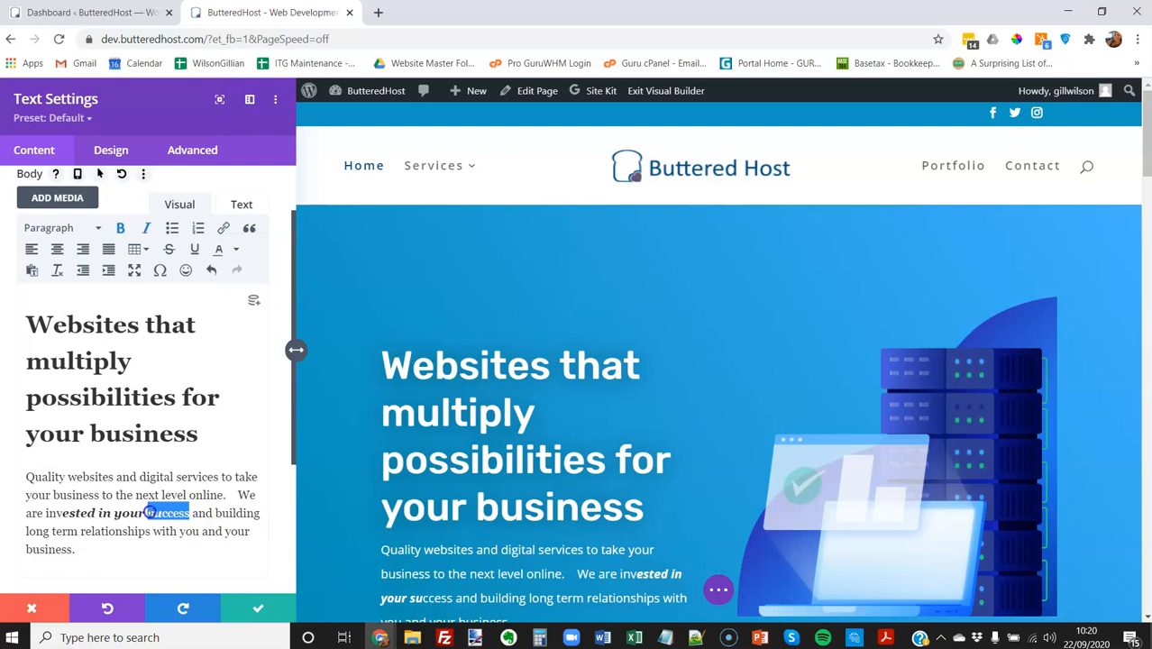
left_click(219, 231)
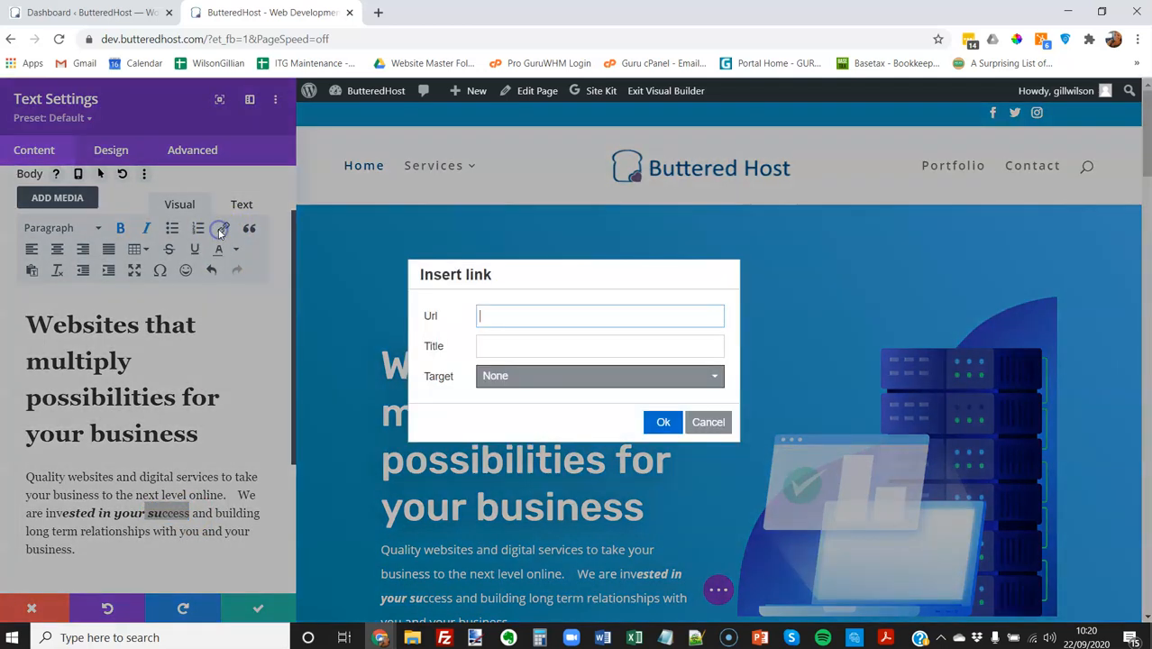
left_click(505, 316)
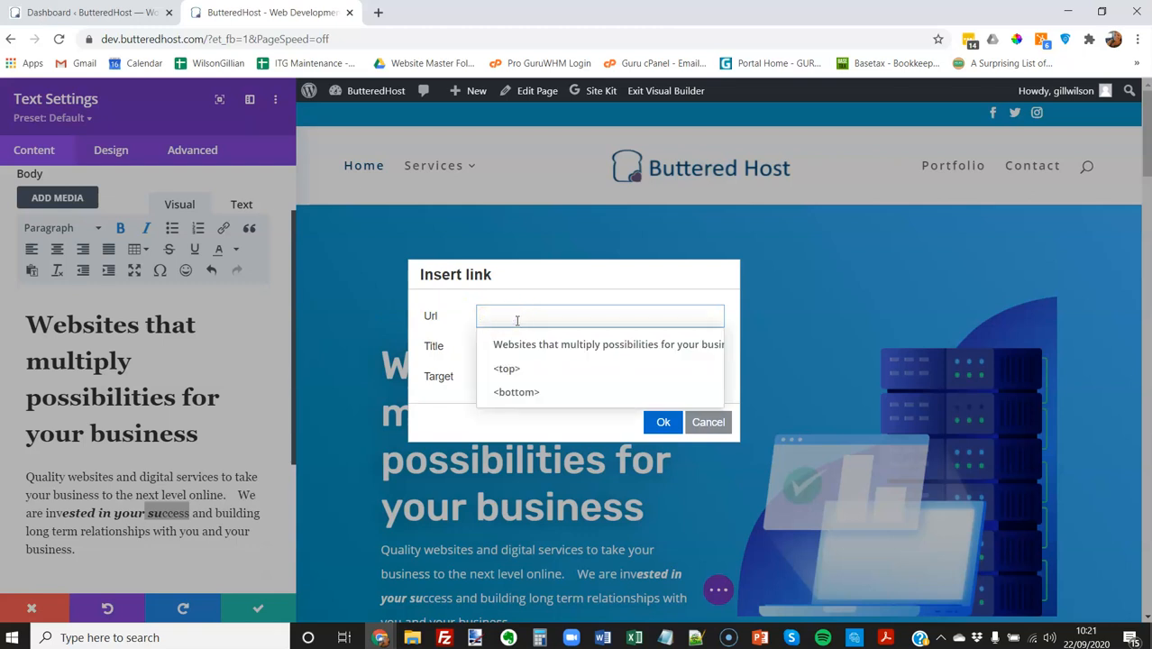
type("www.butterehost.co")
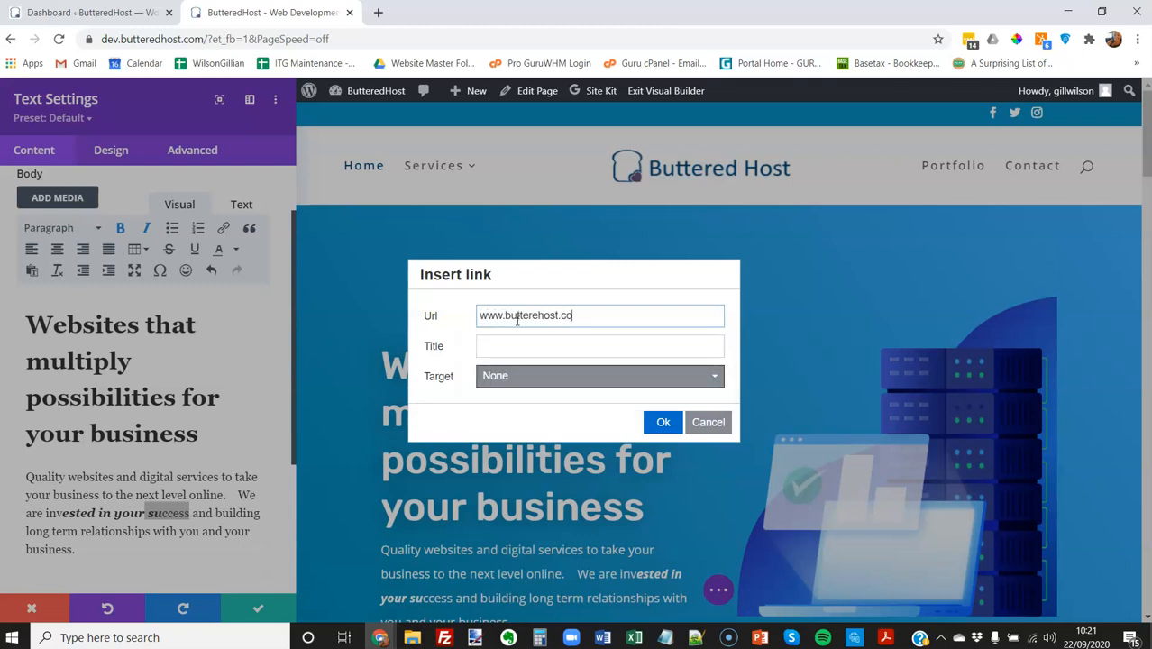
left_click(576, 347)
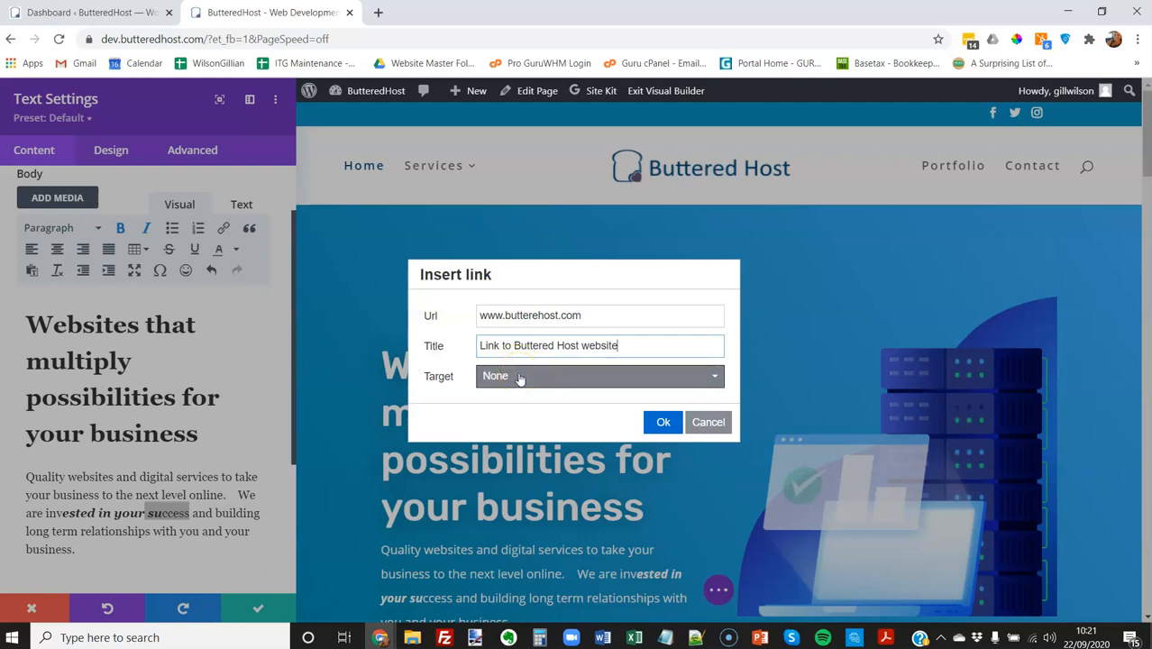
left_click(519, 379)
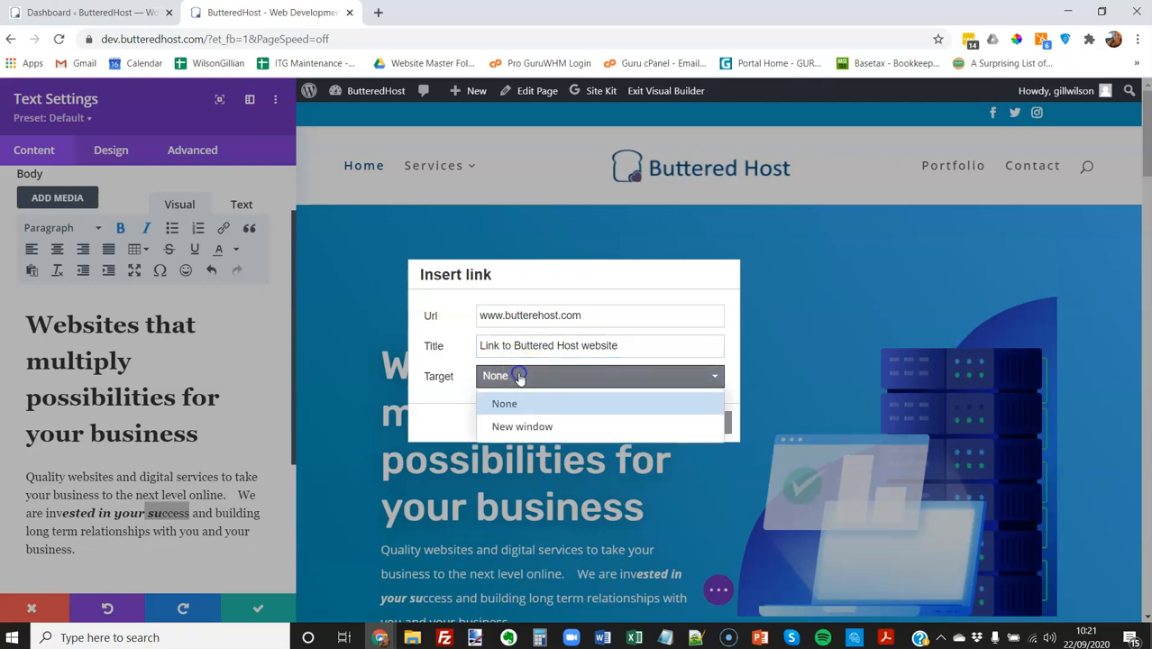
left_click(502, 428)
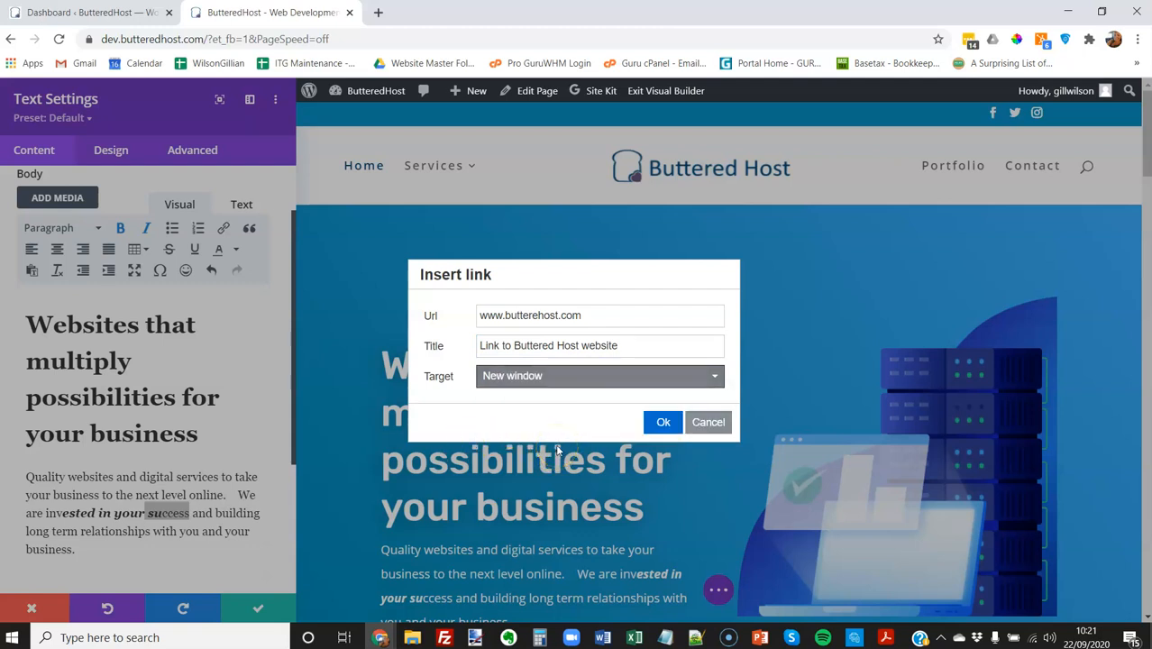
left_click(663, 422)
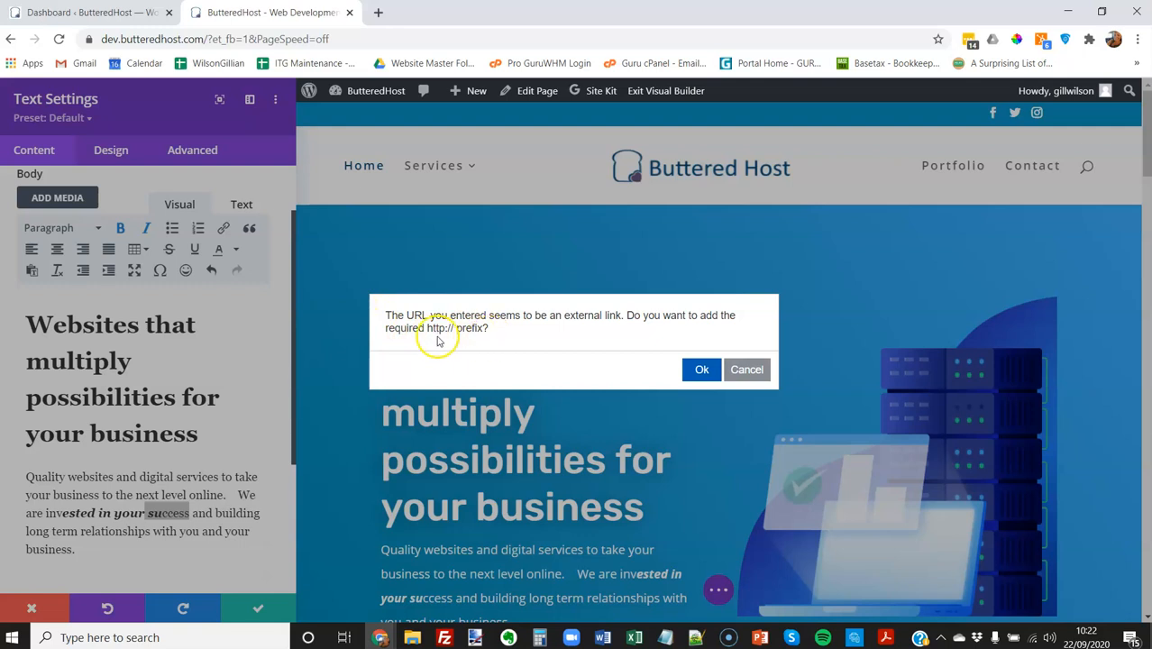
left_click(703, 370)
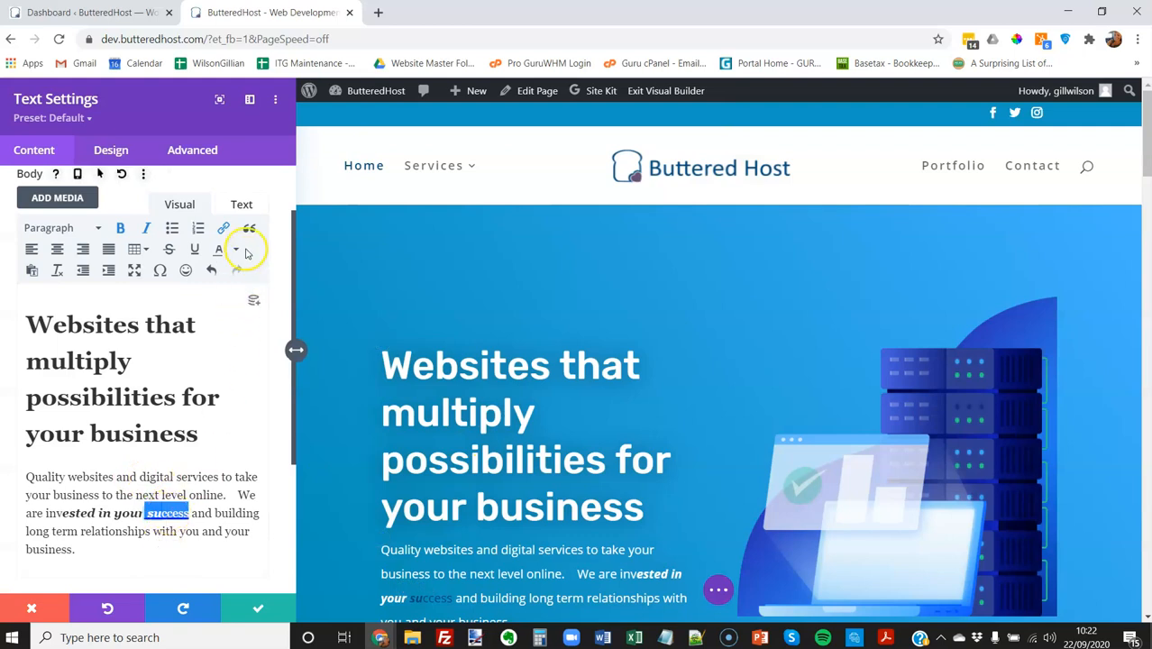
left_click(223, 228)
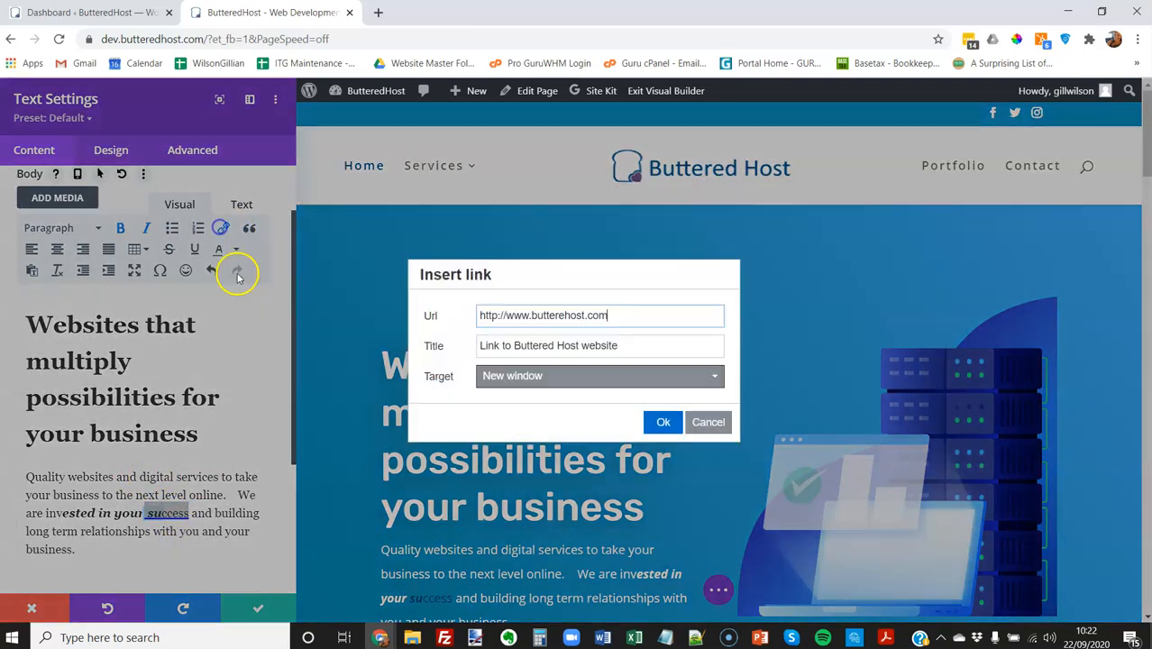
left_click(497, 314)
type("s")
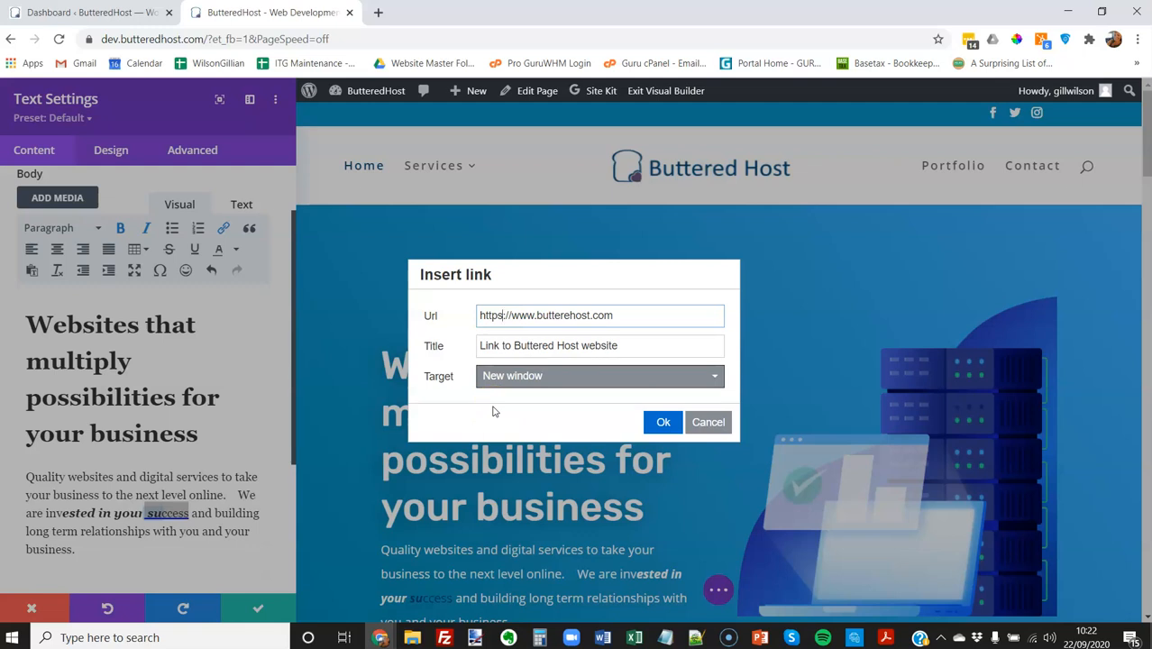
left_click(665, 424)
left_click(719, 421)
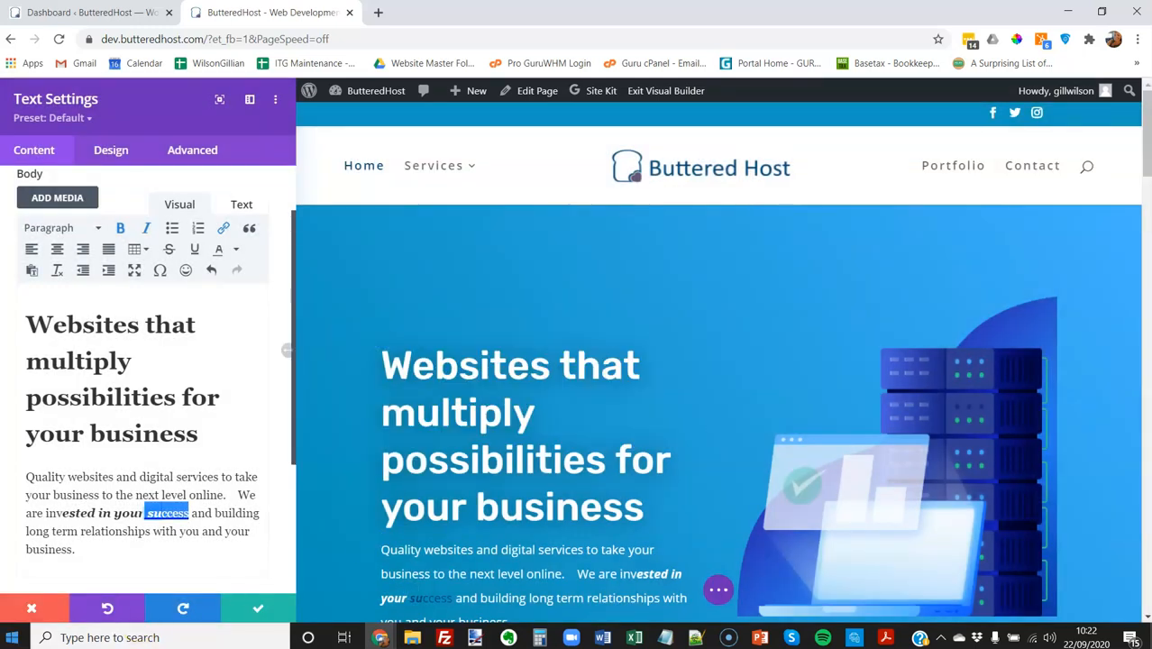
left_click(33, 609)
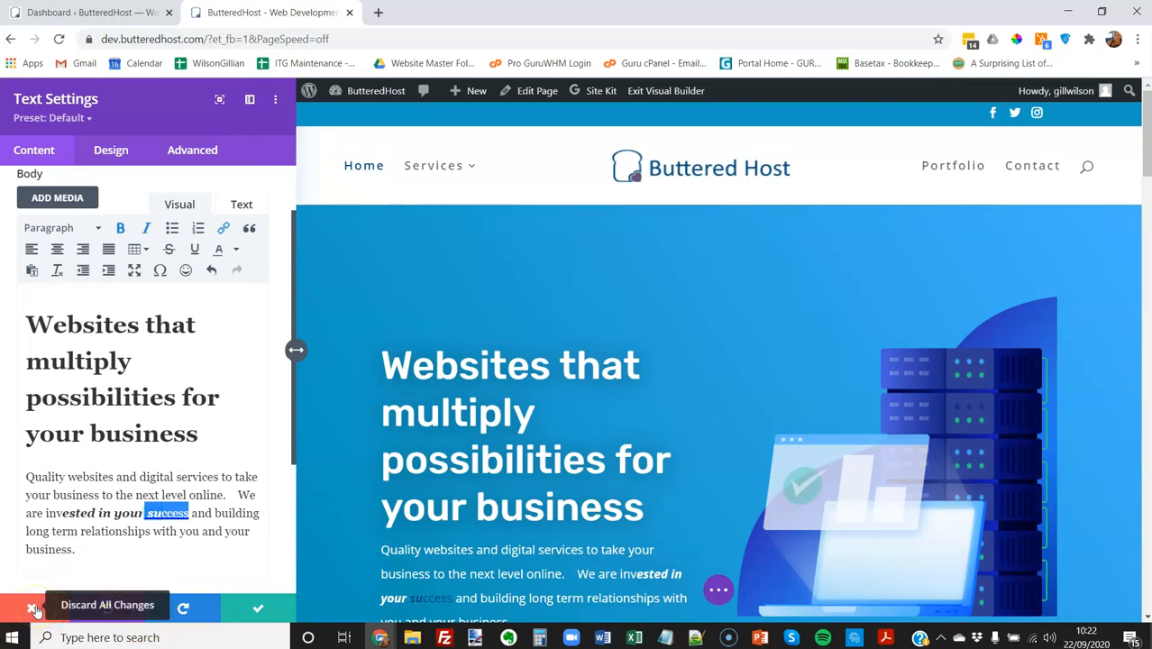
Format the hero paragraph as Heading 3 and switch it to Heading 6.
left_click(169, 481)
left_click_drag(172, 481, 24, 476)
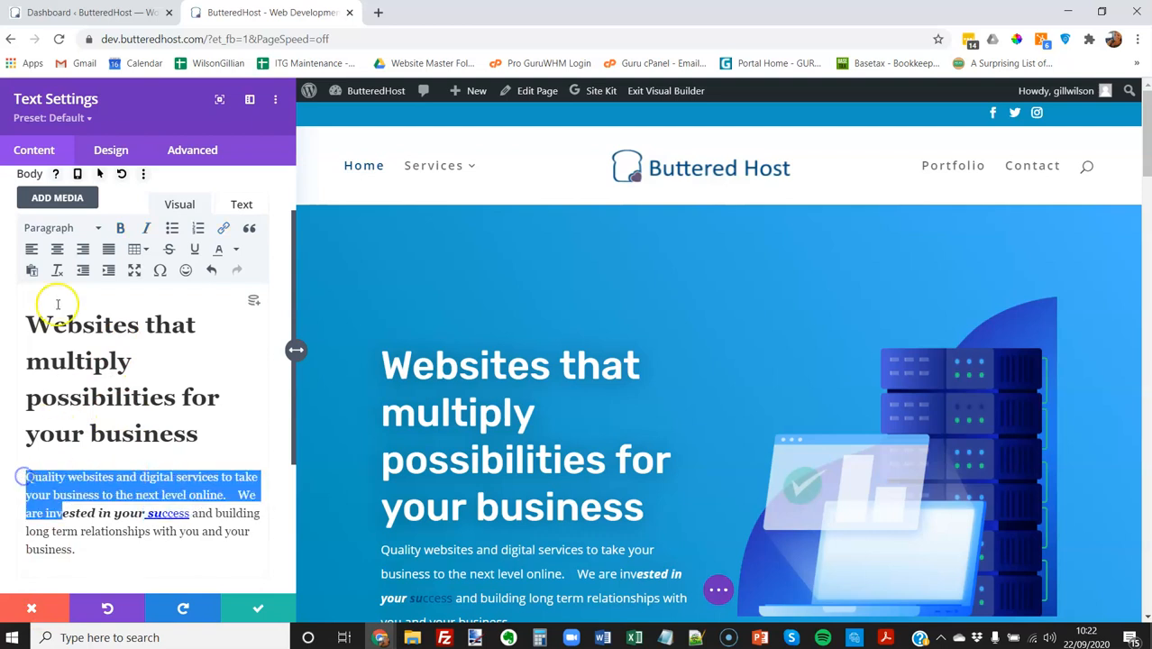
left_click(99, 228)
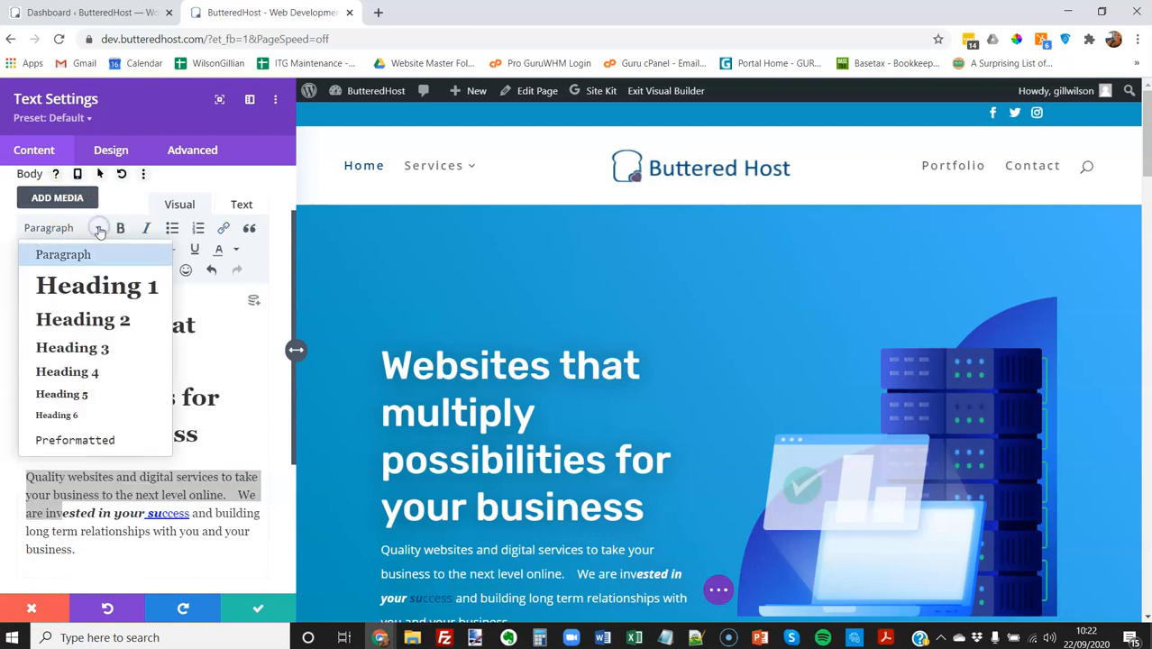
left_click(87, 346)
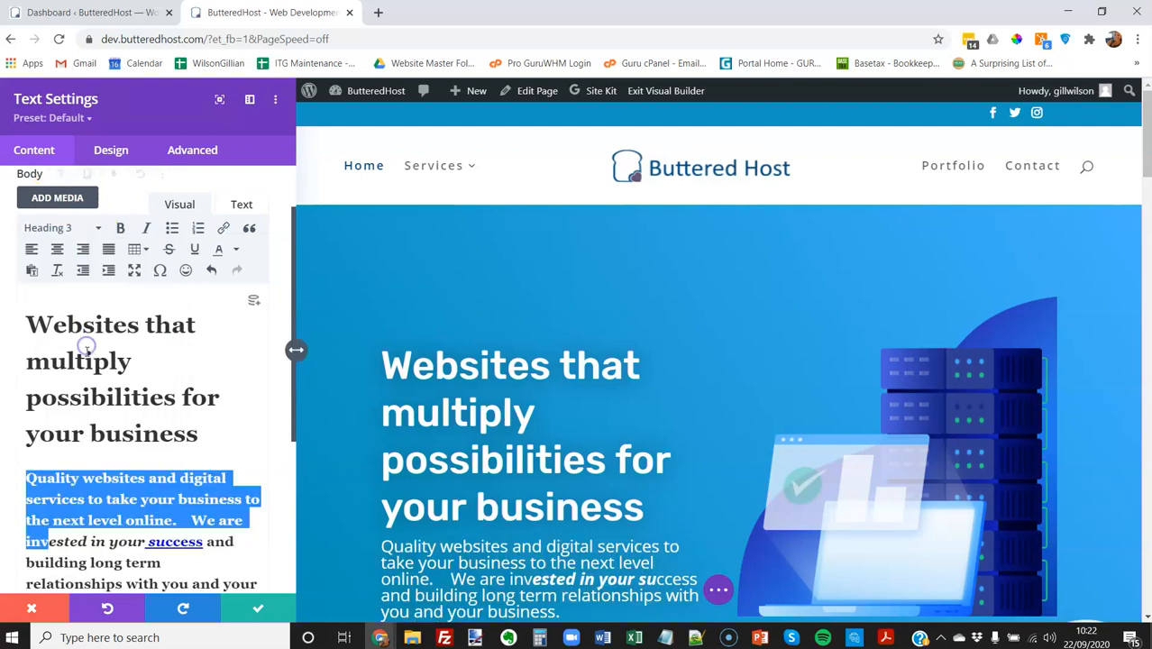
left_click(95, 228)
left_click(57, 415)
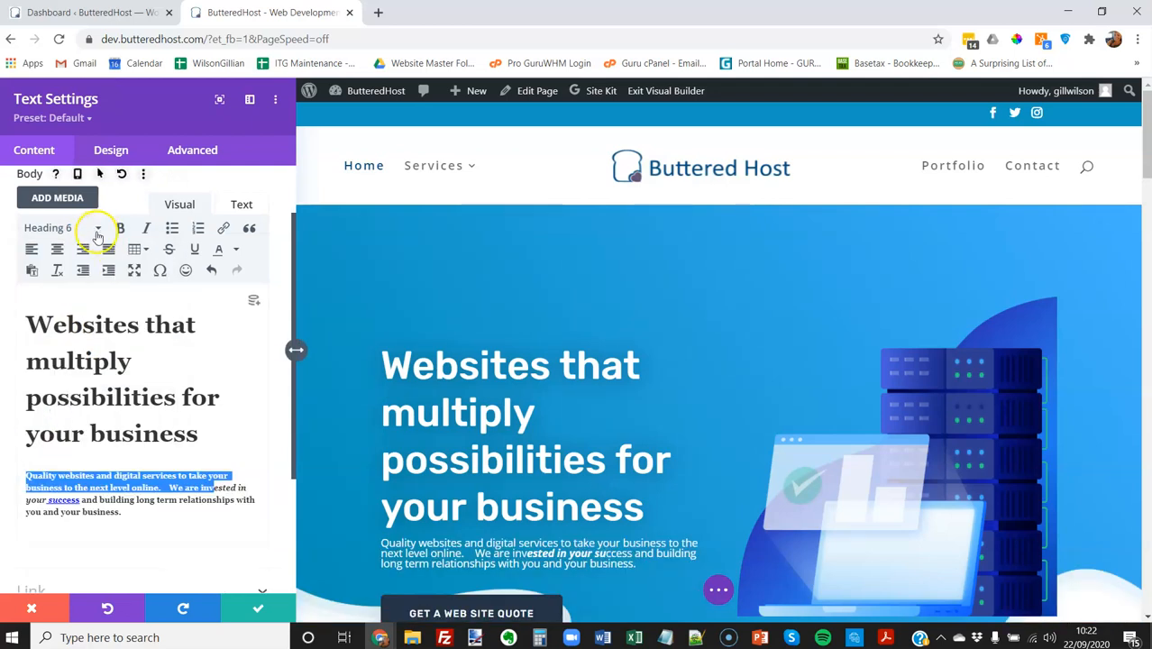
Check the available text formats and discard all changes made to the hero text module.
left_click(97, 230)
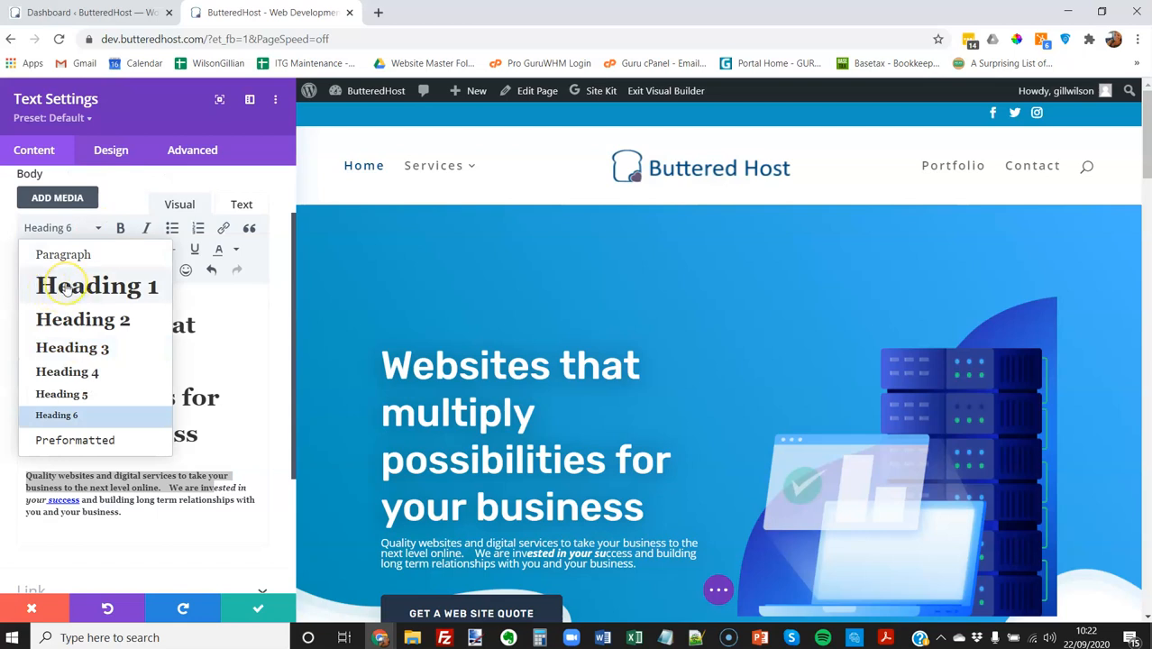
left_click(151, 295)
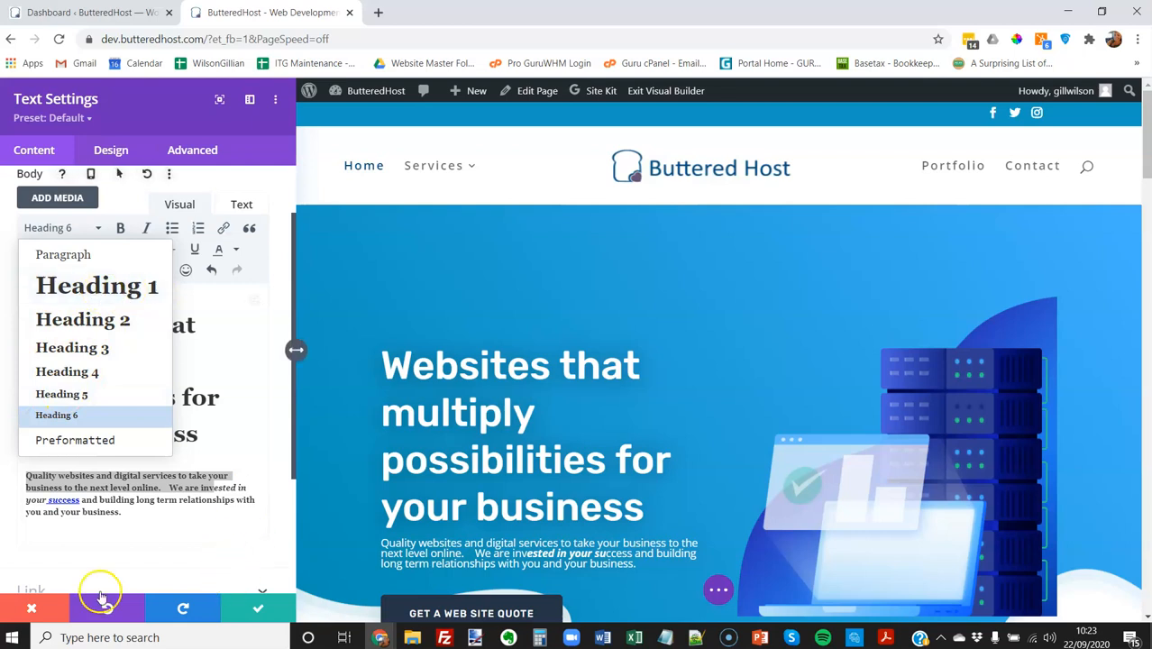
left_click(28, 609)
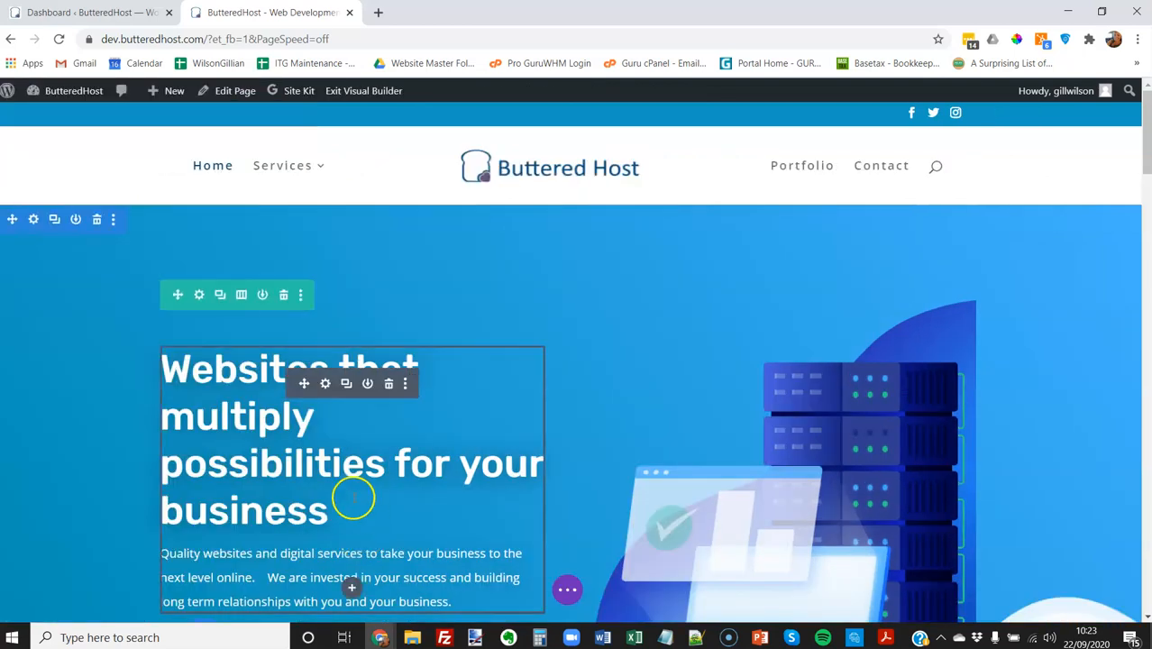
Review the link URL, link target options and design settings of the All Services button, and close its settings without changes.
scroll(350, 487, "down", 5)
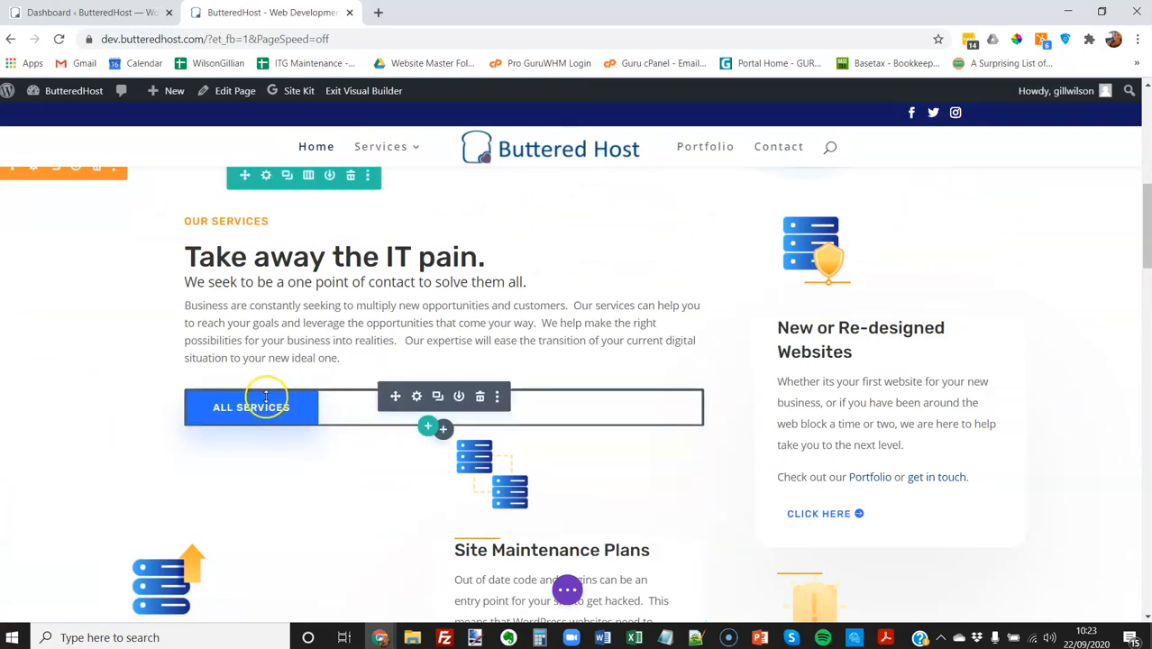
left_click(418, 398)
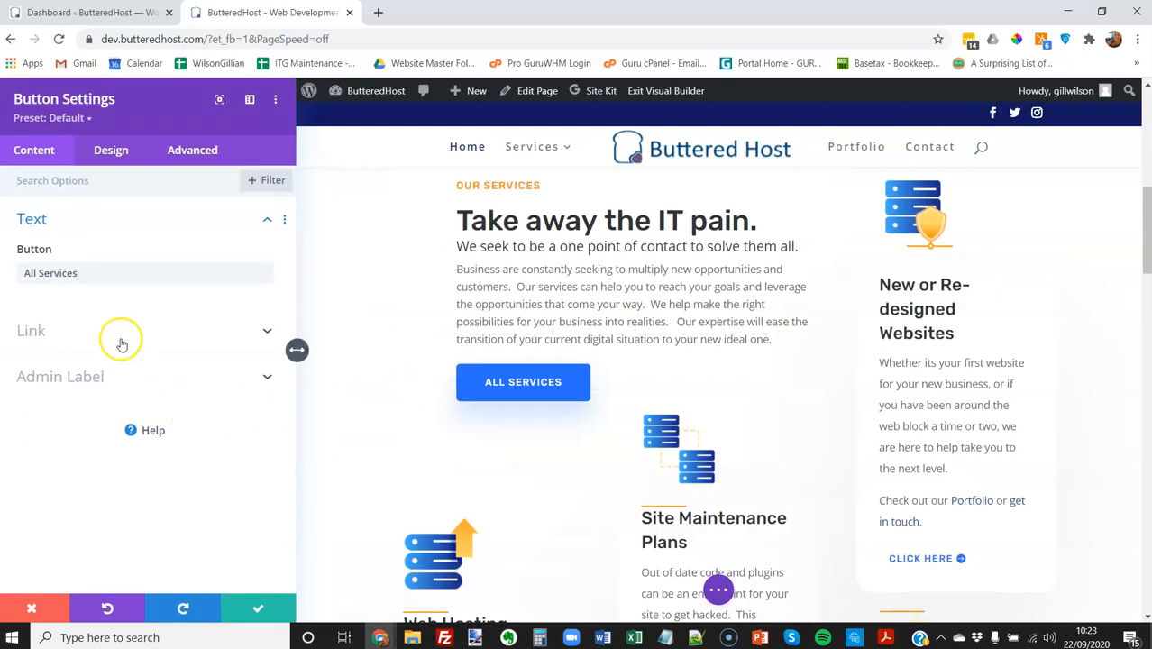
left_click(57, 335)
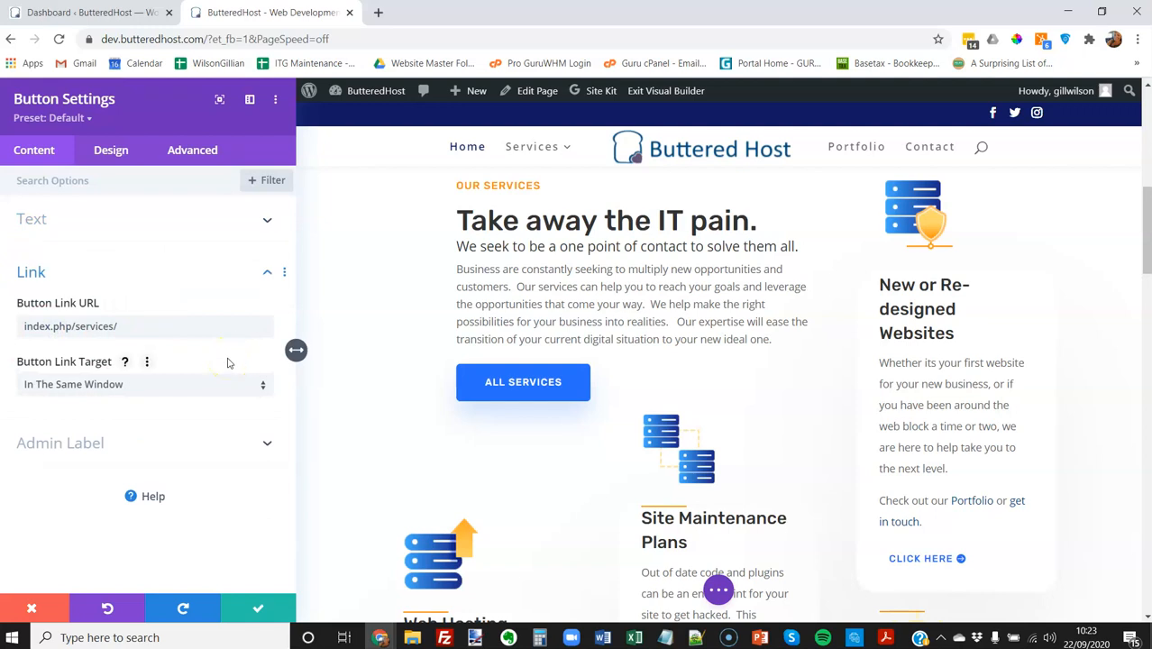
left_click(206, 385)
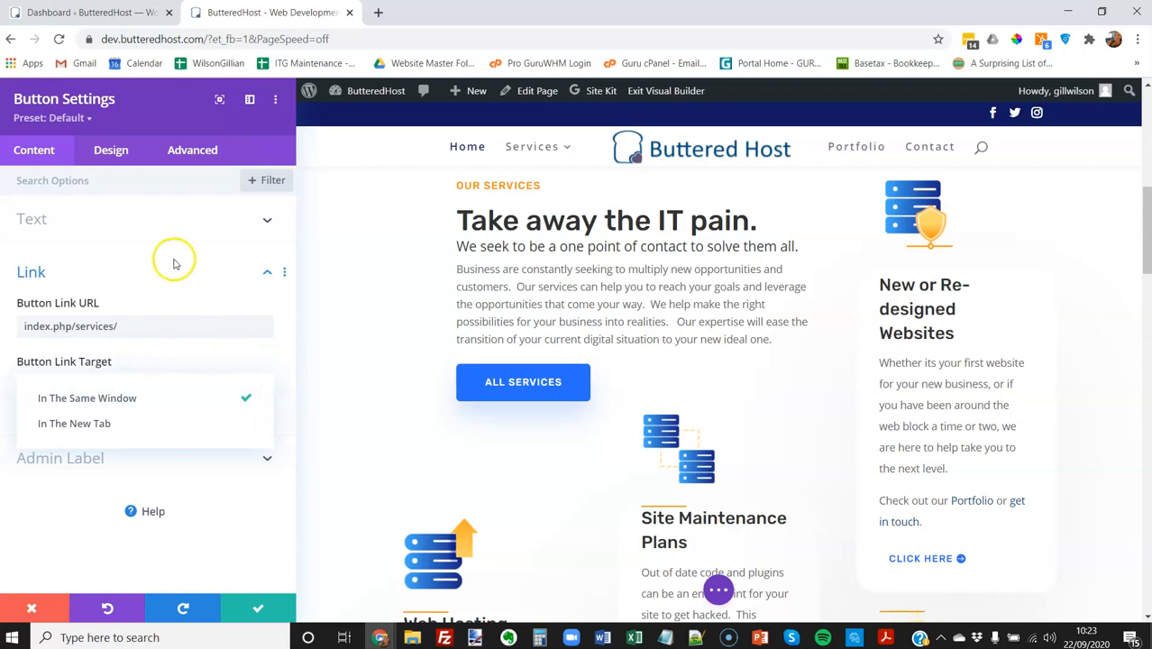
left_click(135, 229)
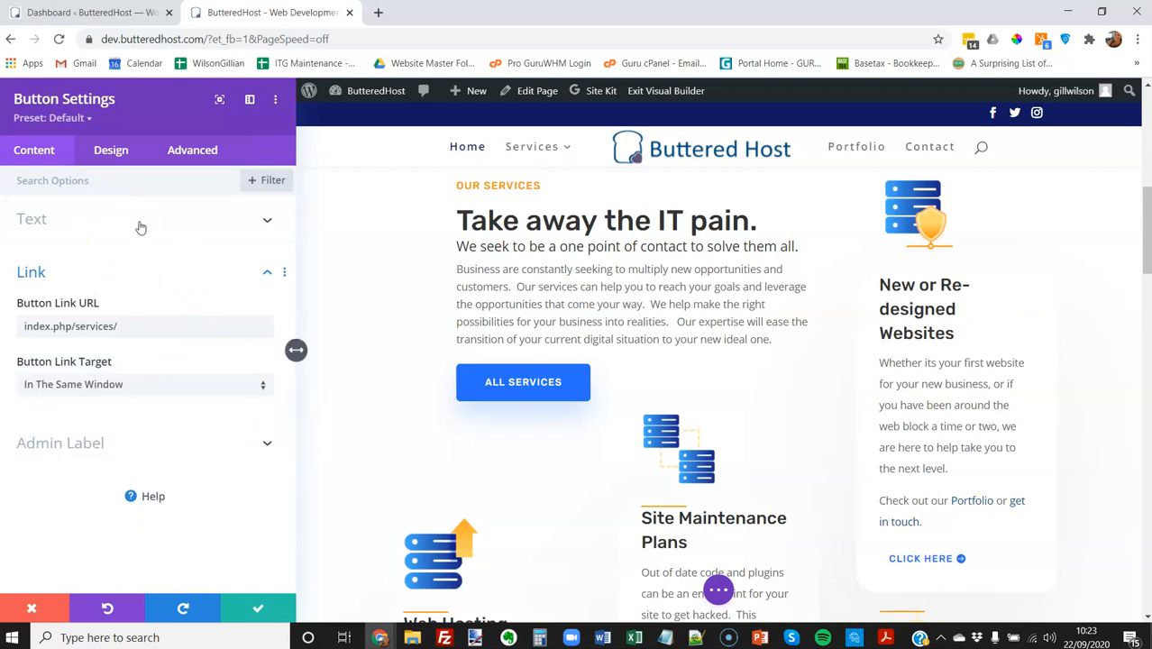
left_click(108, 151)
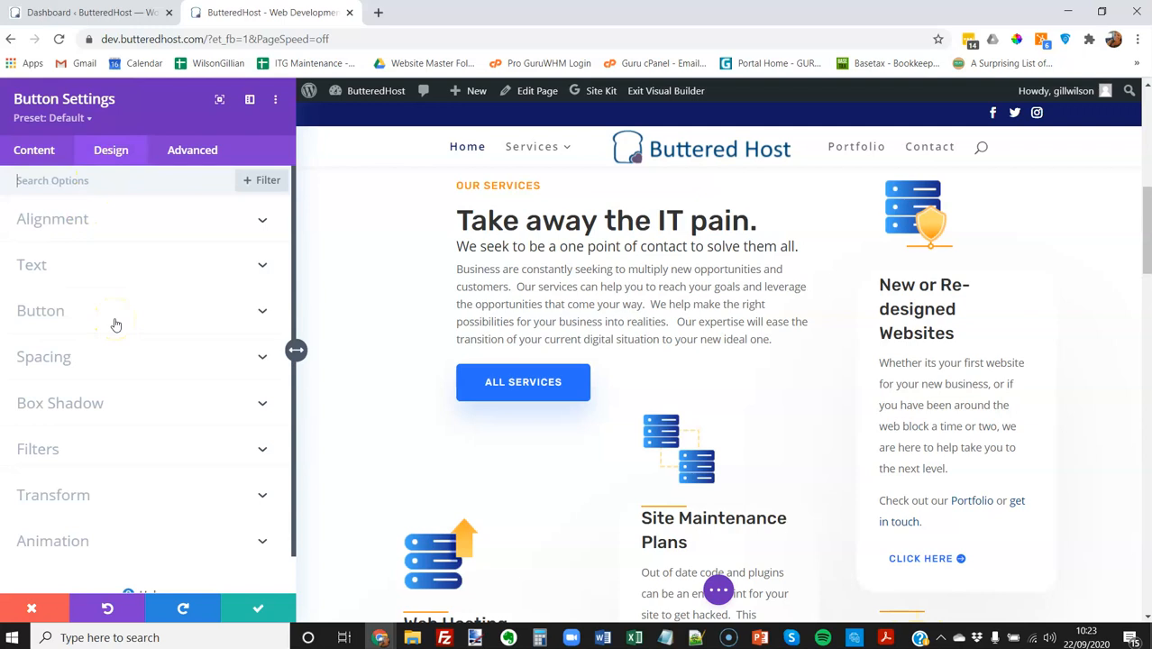
left_click(34, 607)
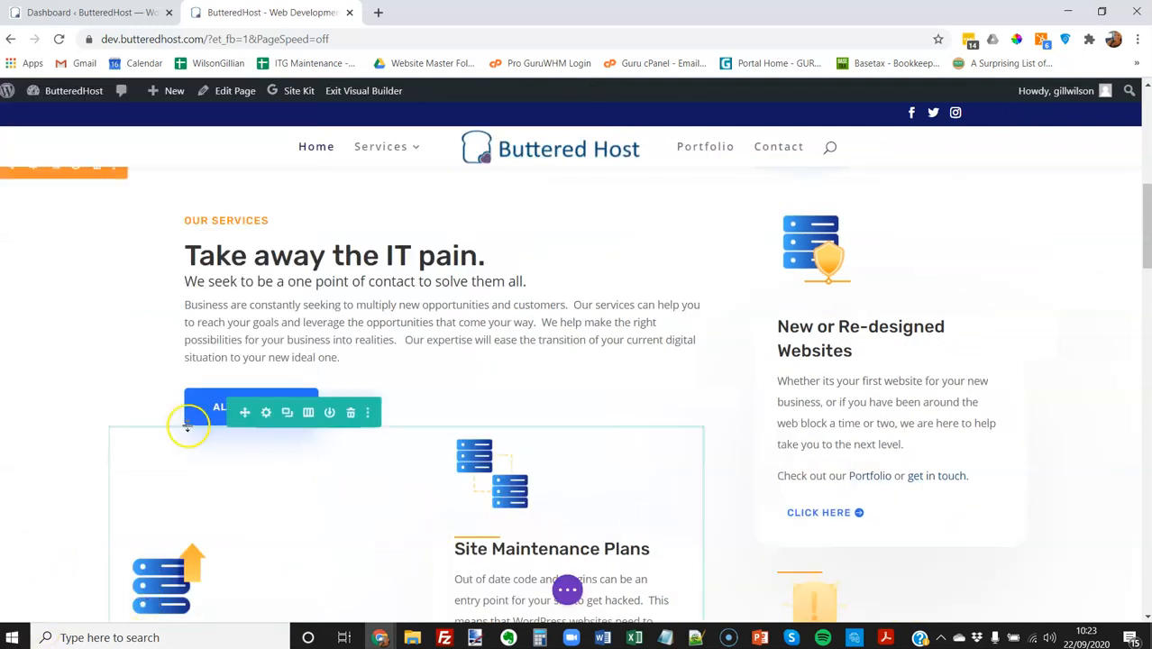
Duplicate the All Services button and the server image above the Site Maintenance Plans heading.
mouse_move(204, 402)
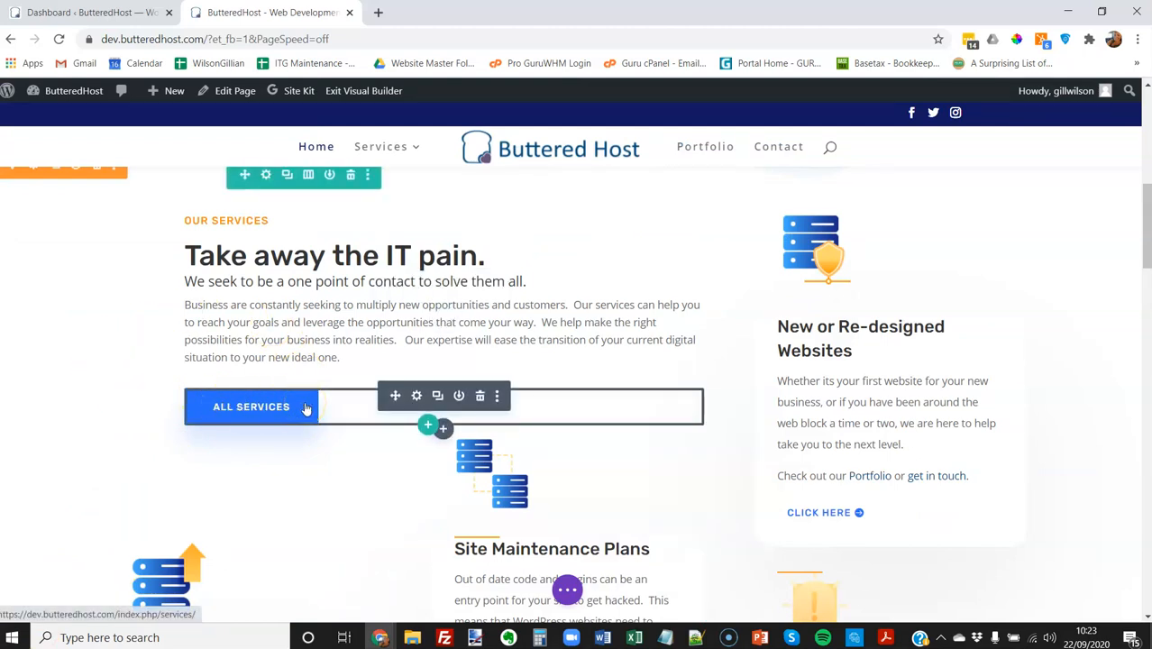
left_click(438, 397)
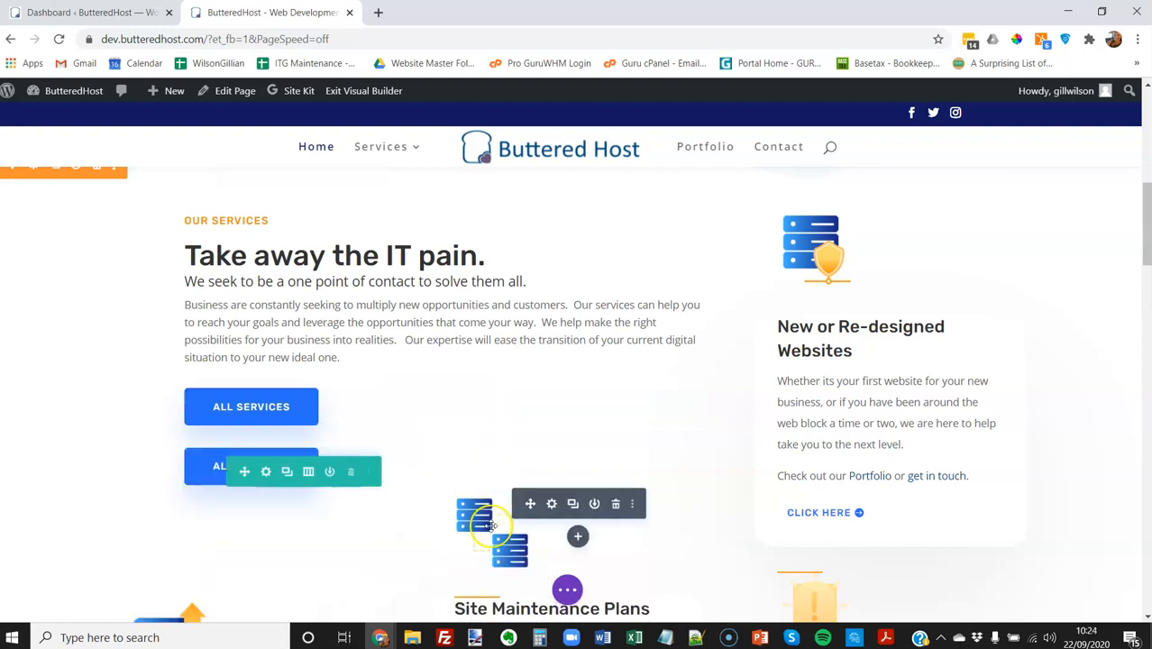
left_click(574, 505)
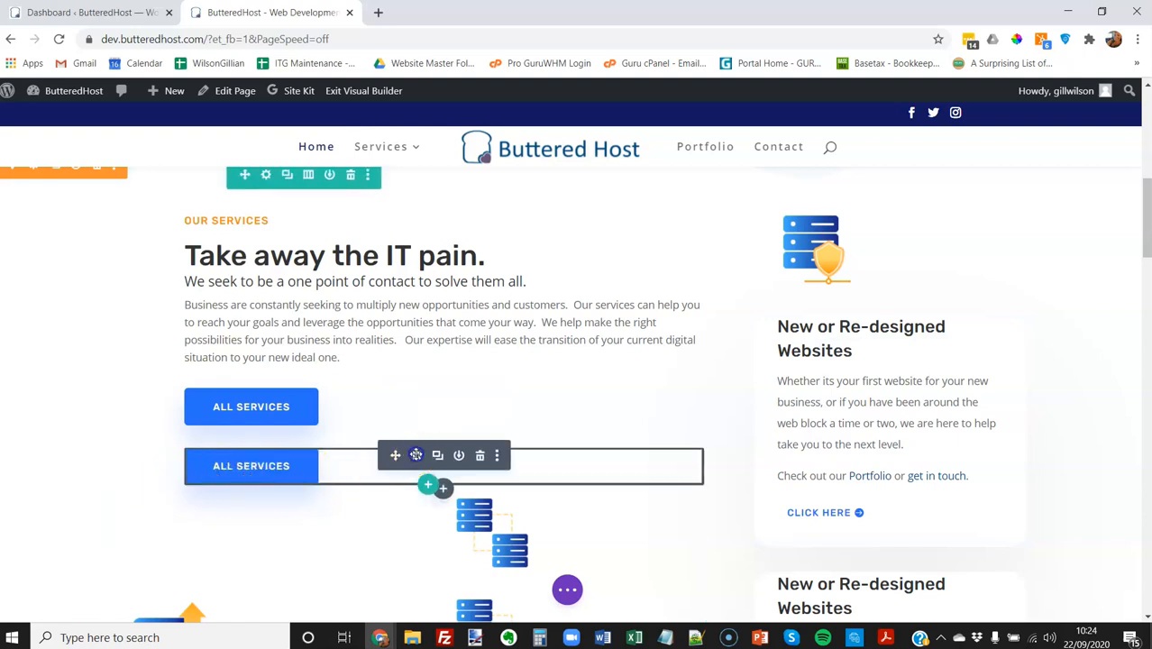
Give the duplicated All Services button red #e02b20 text and a yellow background.
left_click(416, 455)
left_click(111, 149)
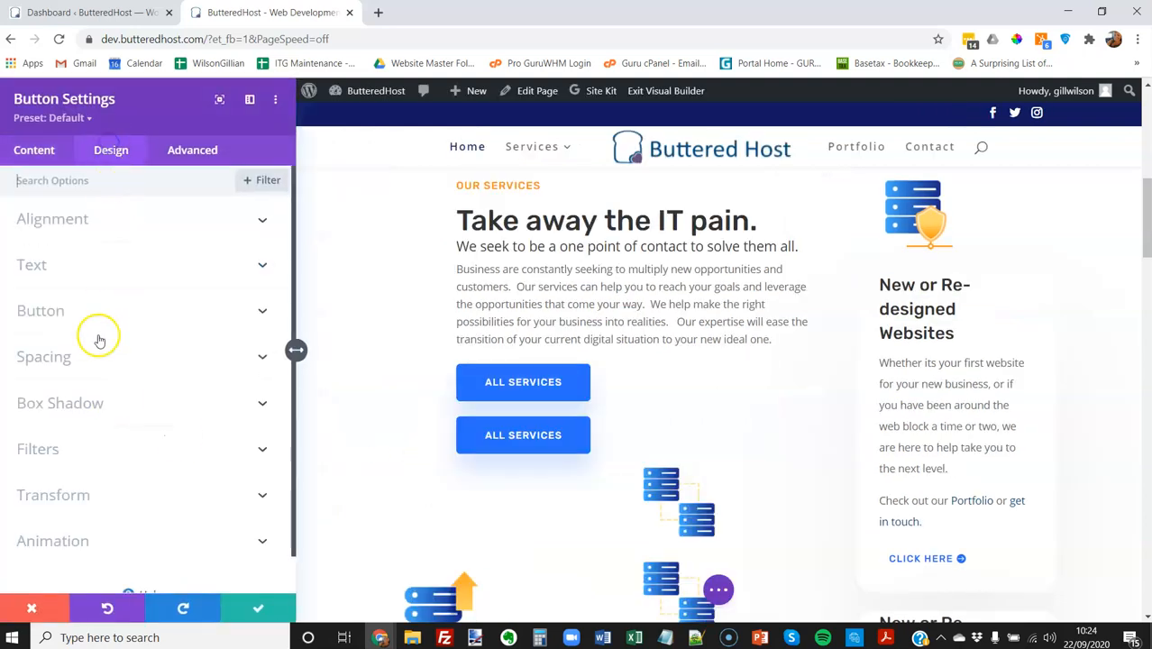
left_click(78, 316)
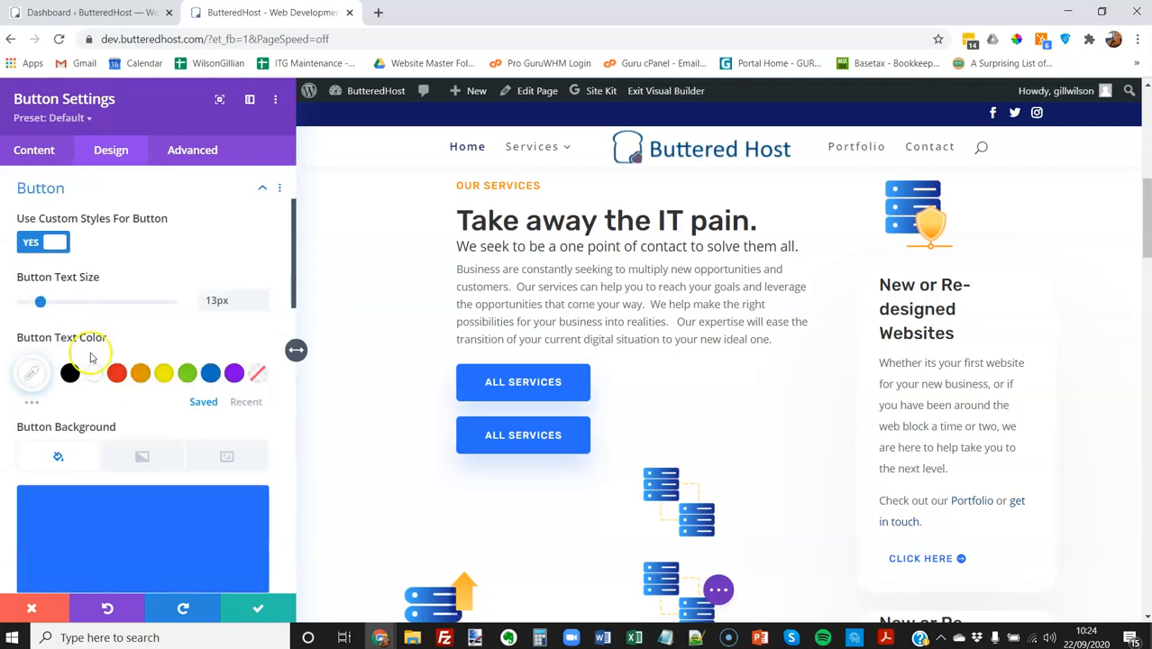
left_click(122, 376)
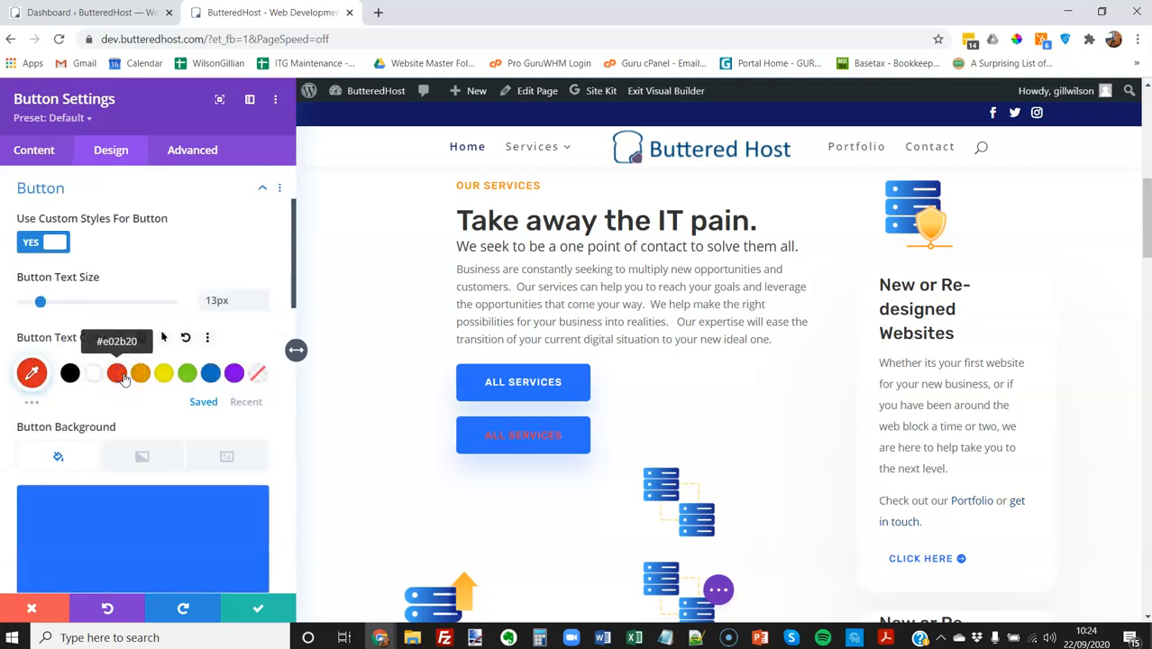
scroll(119, 385, "down", 1)
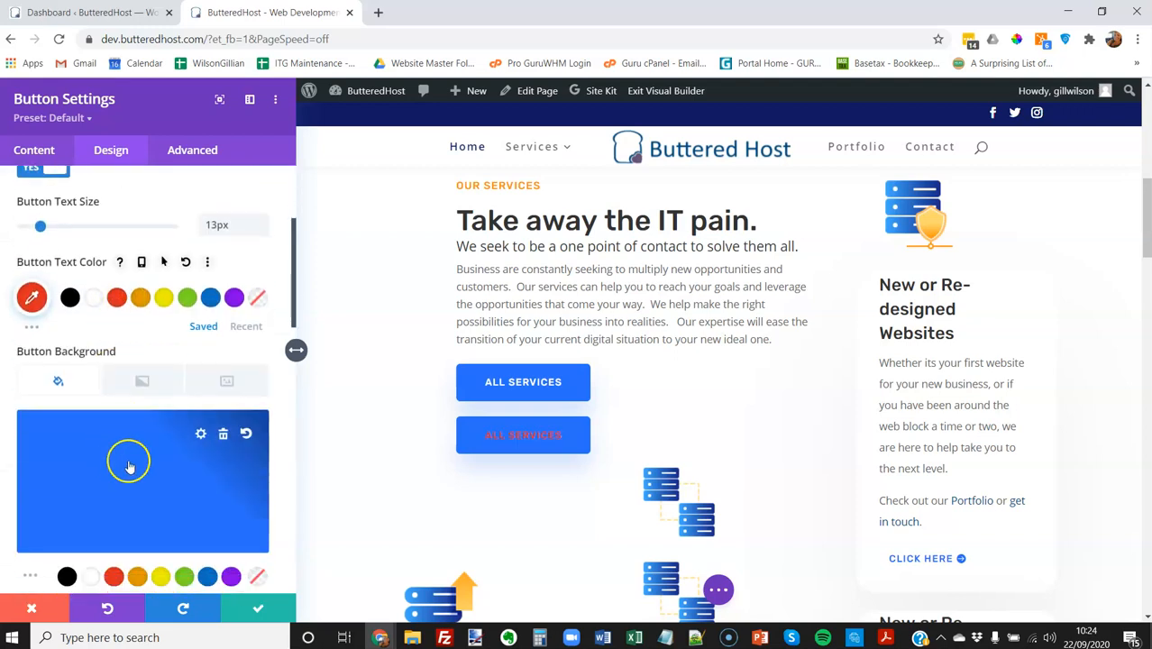
left_click(161, 577)
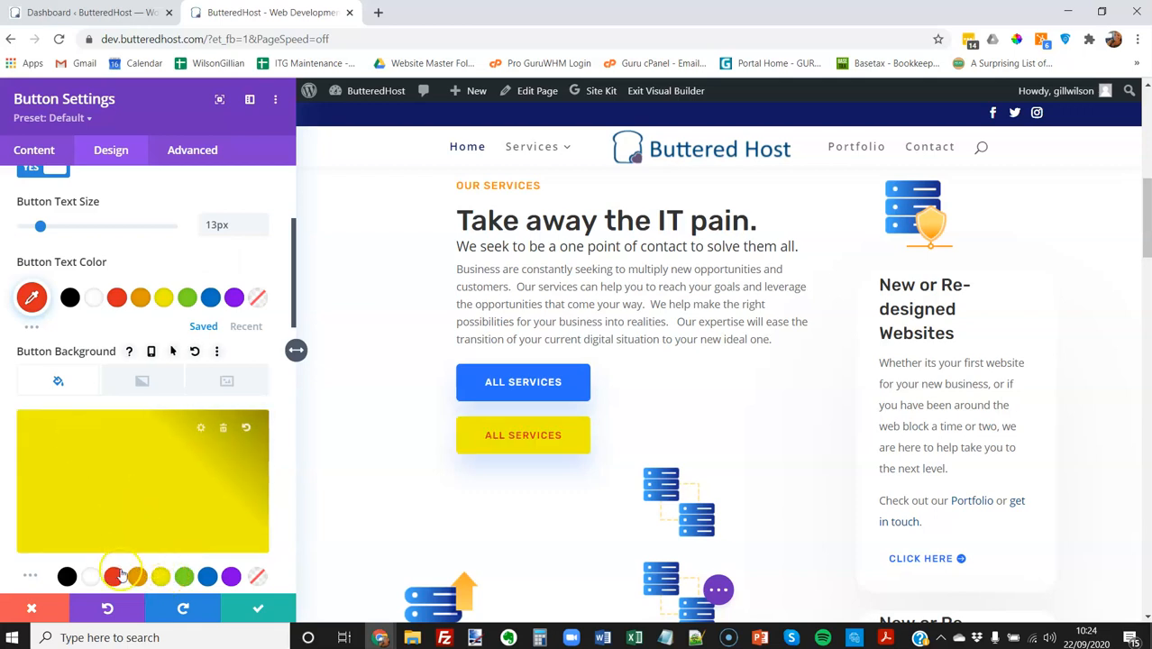
Give the duplicated All Services button a green #7cda24 background and a 3px red #e02b20 border, and save its settings.
left_click(182, 576)
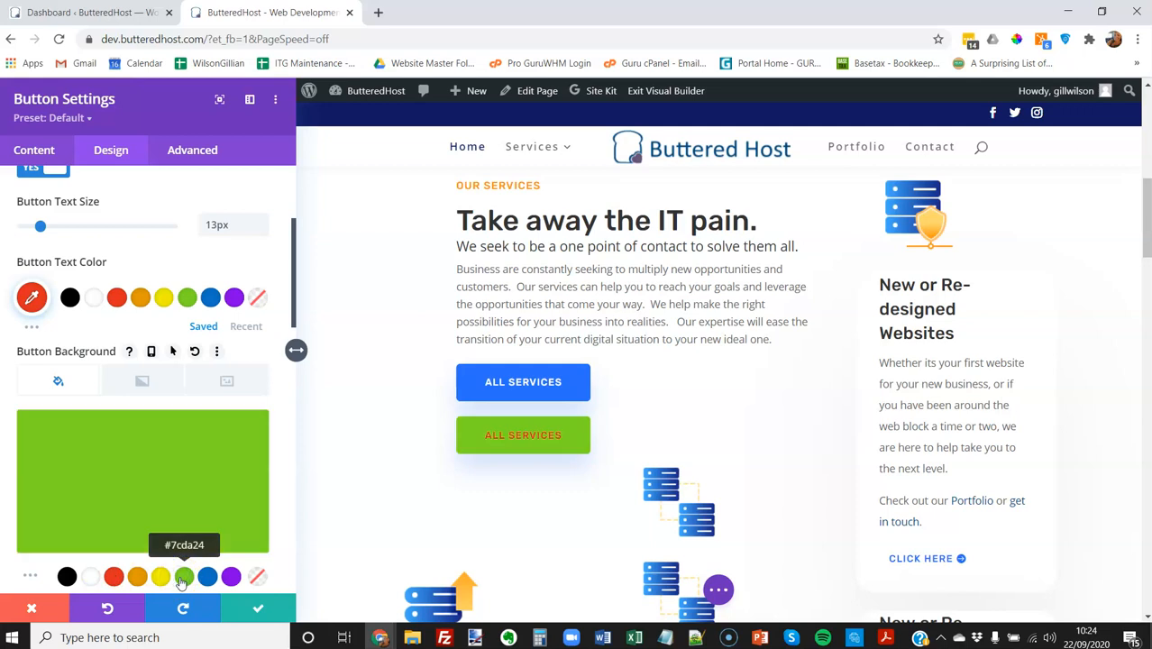
scroll(122, 464, "down", 2)
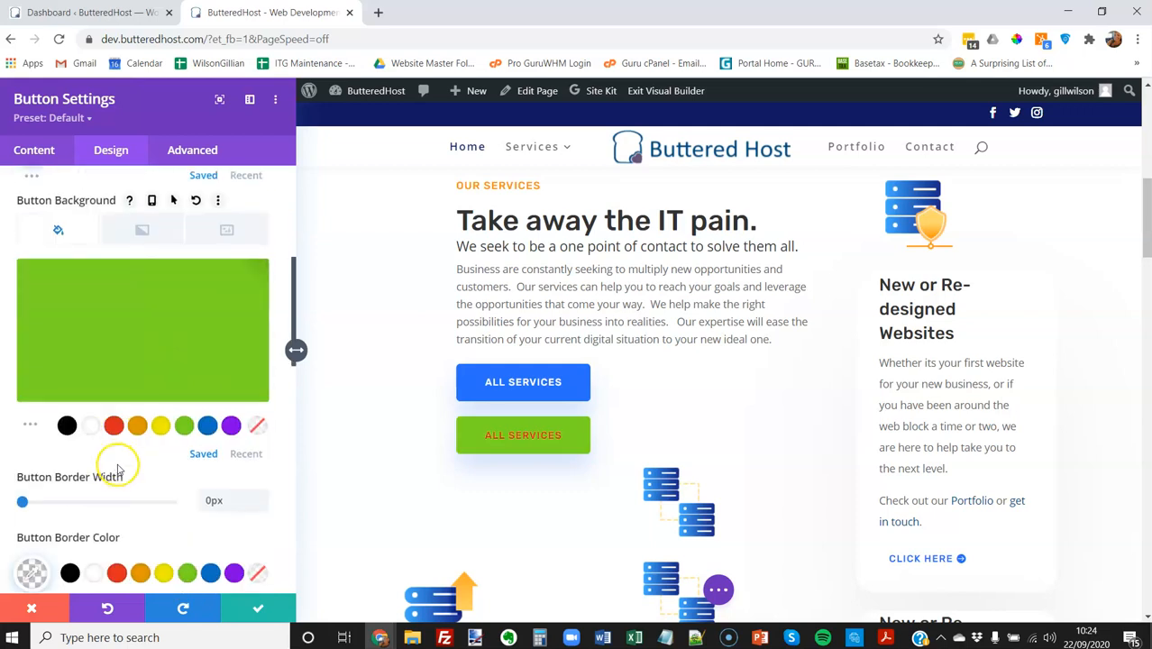
left_click(260, 497)
left_click(259, 497)
left_click(259, 497)
scroll(172, 505, "down", 1)
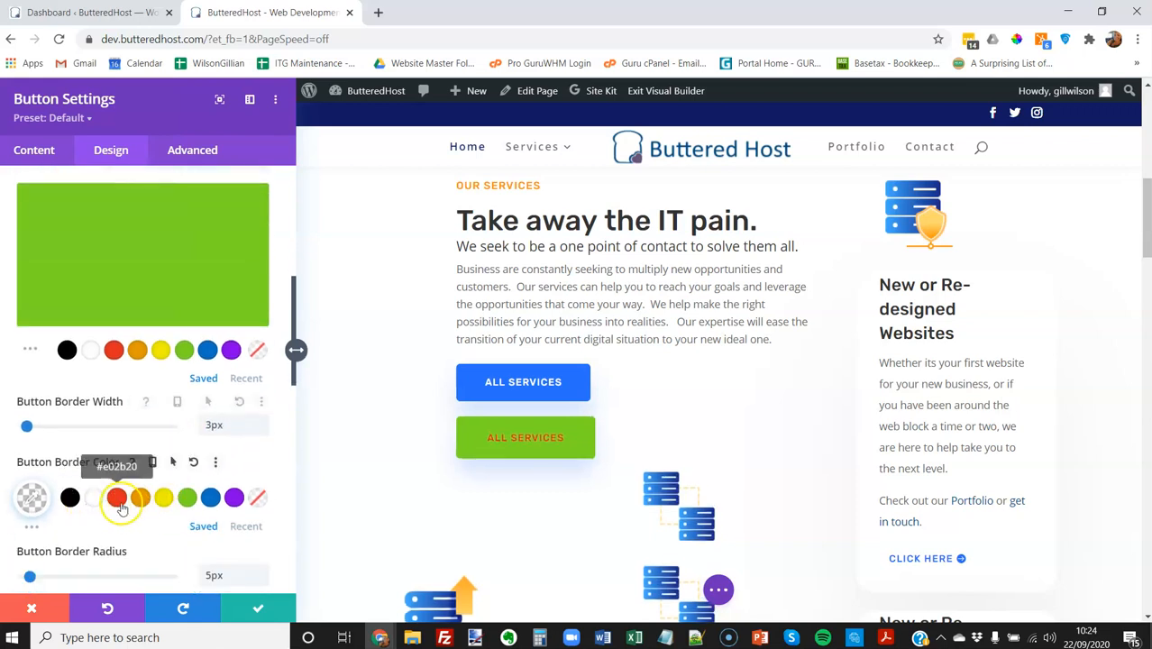
left_click(117, 502)
scroll(122, 496, "down", 4)
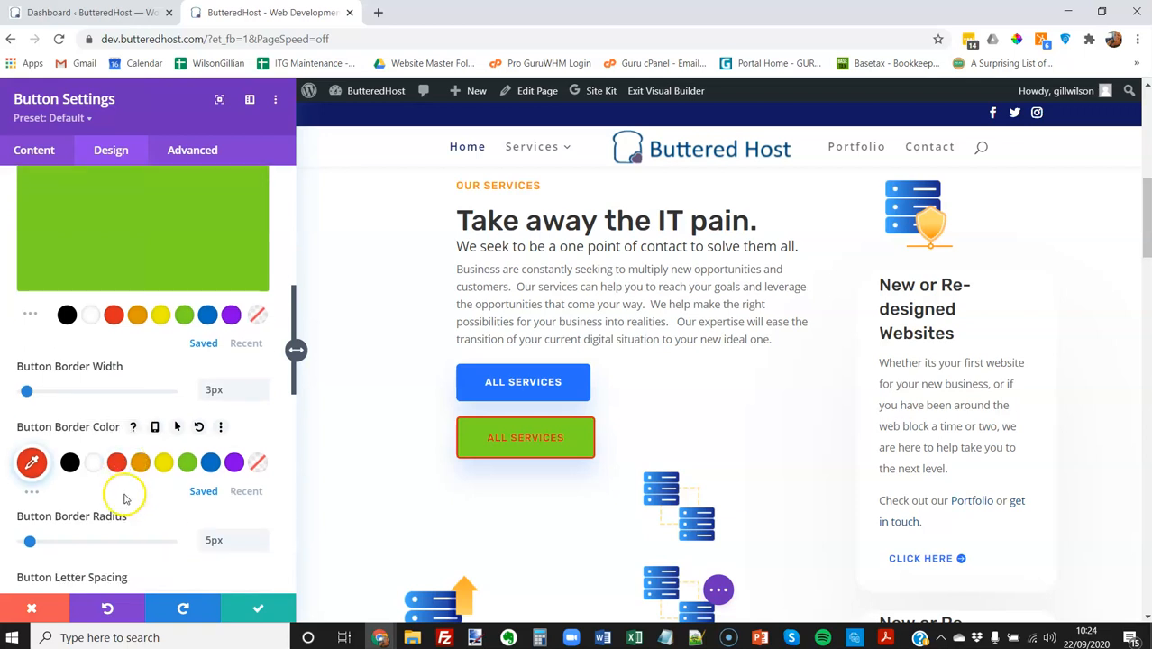
scroll(117, 485, "down", 3)
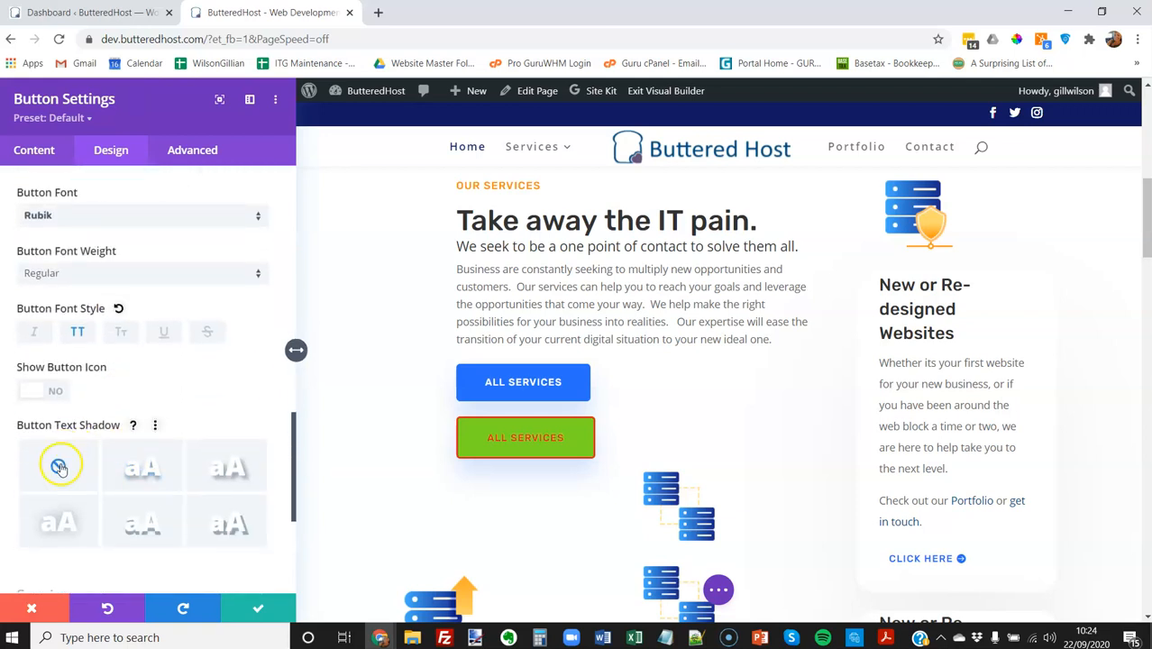
left_click(254, 611)
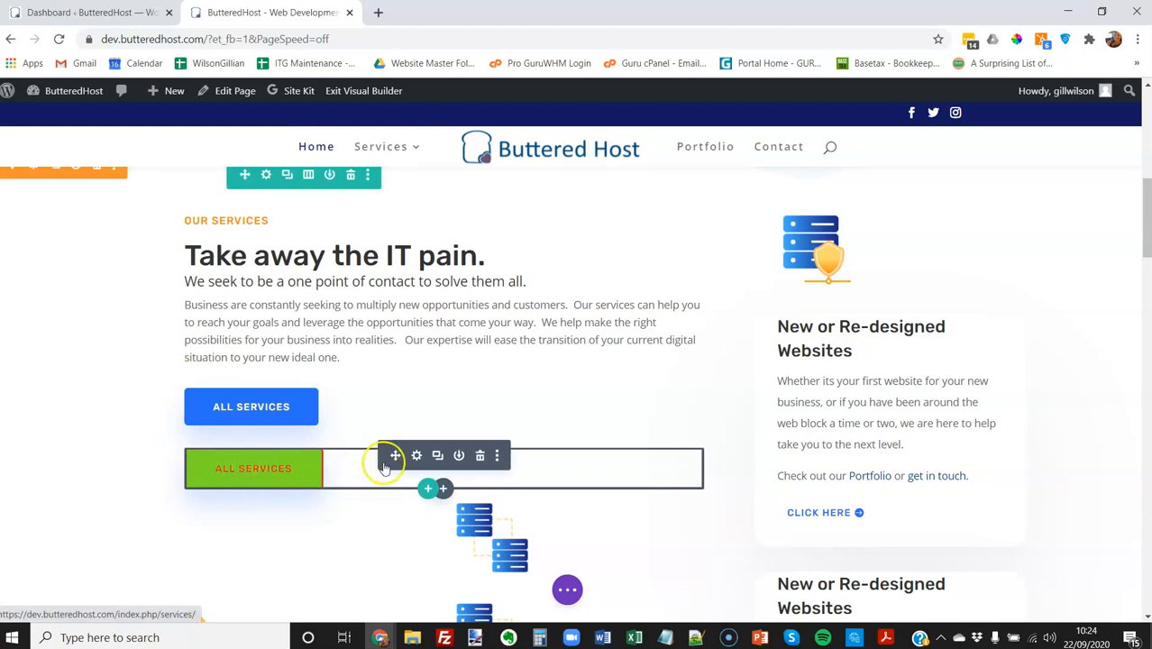
Delete the green All Services button and bring it back by restoring the 10:24:42 Edited Button state from the editing history.
left_click(480, 458)
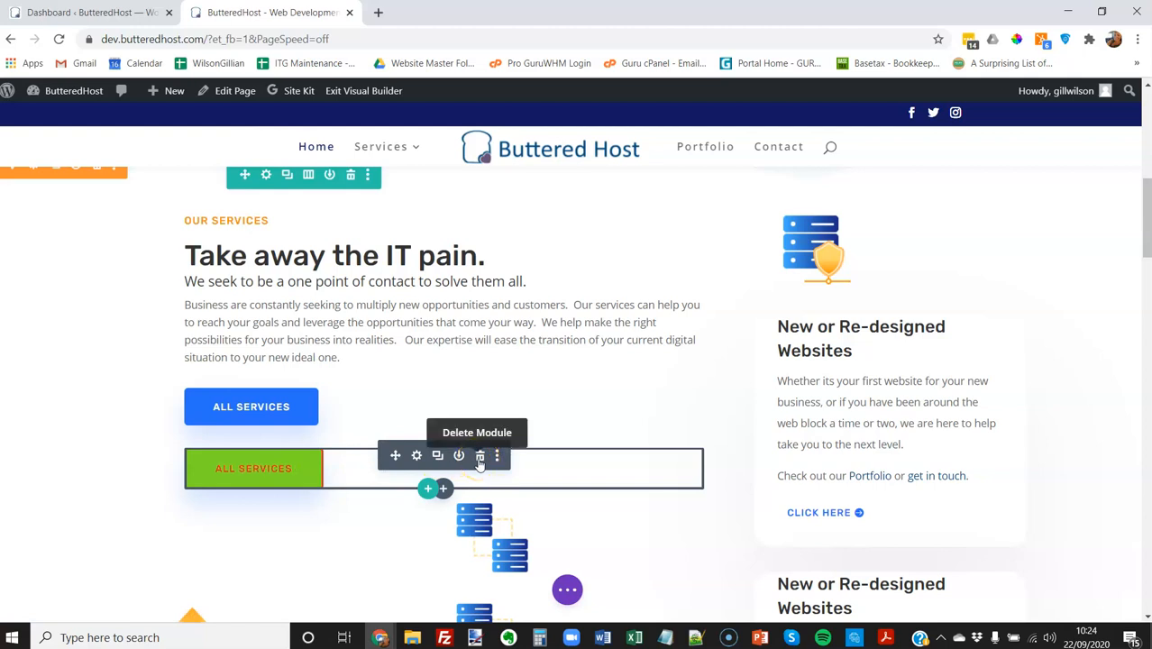
left_click(480, 458)
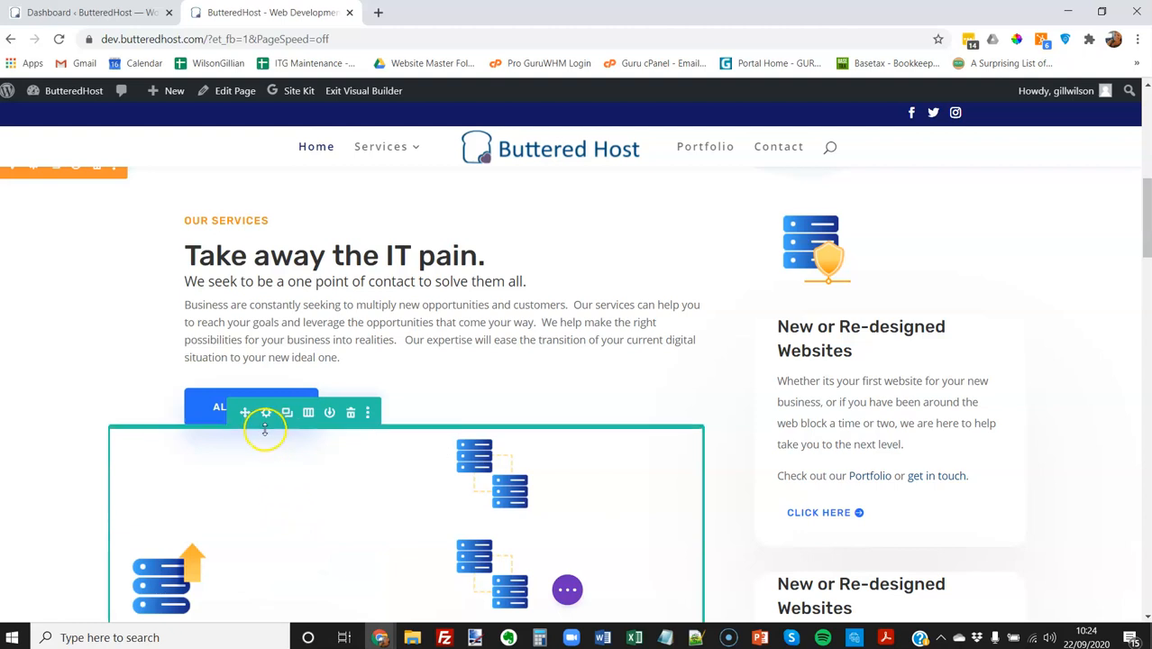
left_click(564, 590)
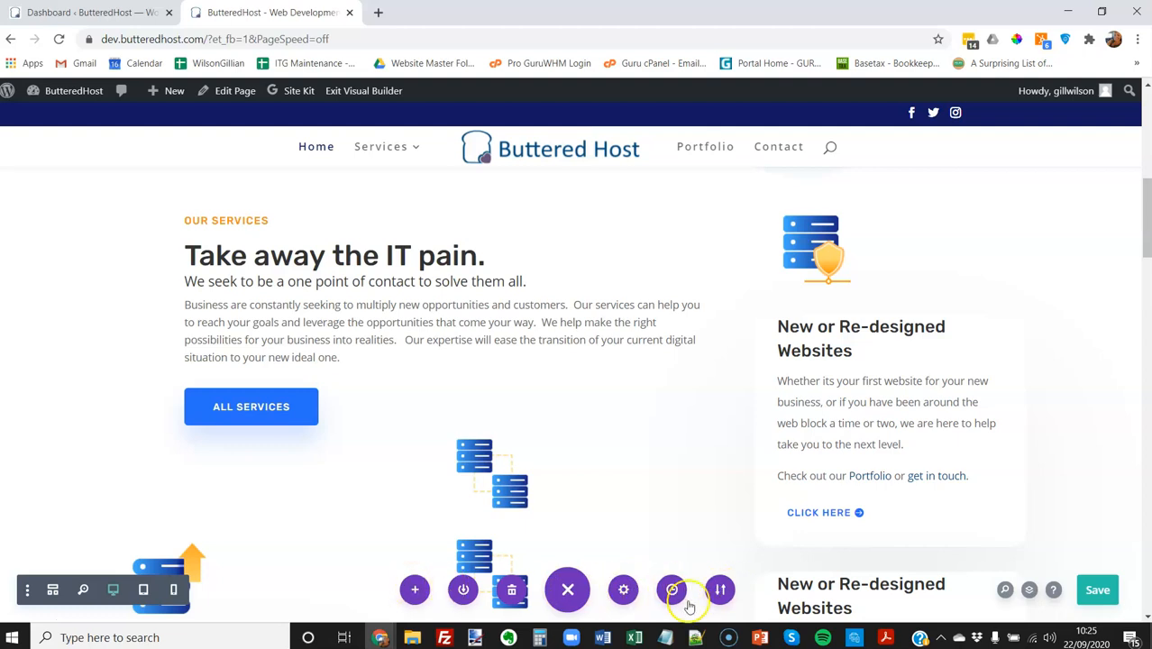
key("ctrl+s")
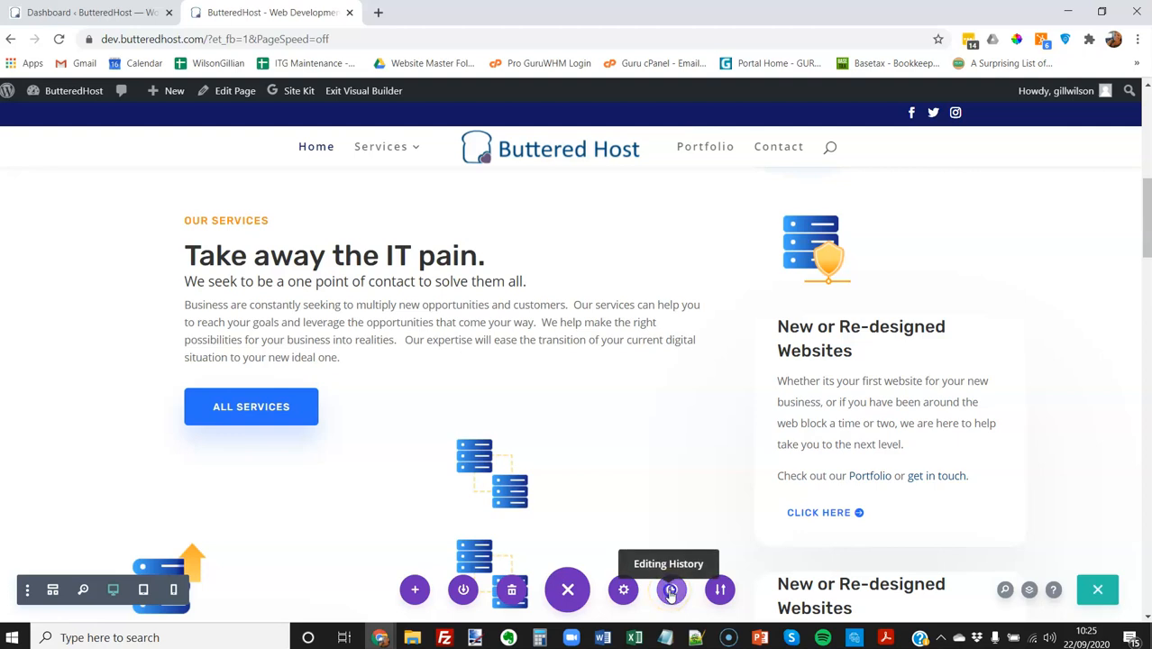
left_click(671, 590)
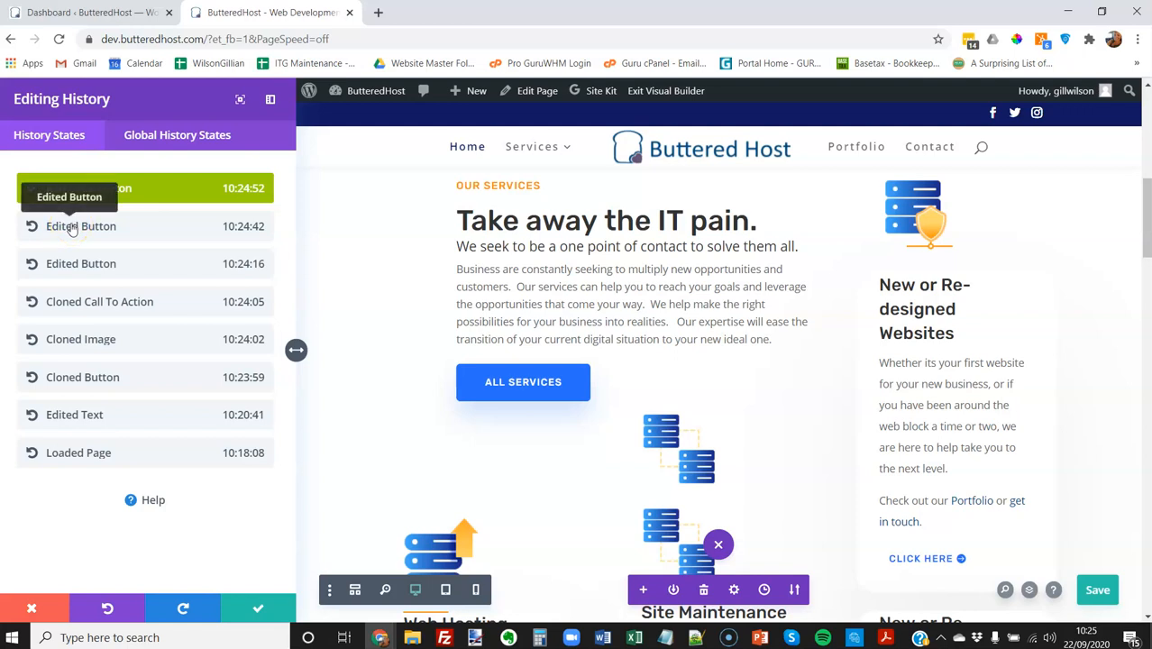
left_click(72, 227)
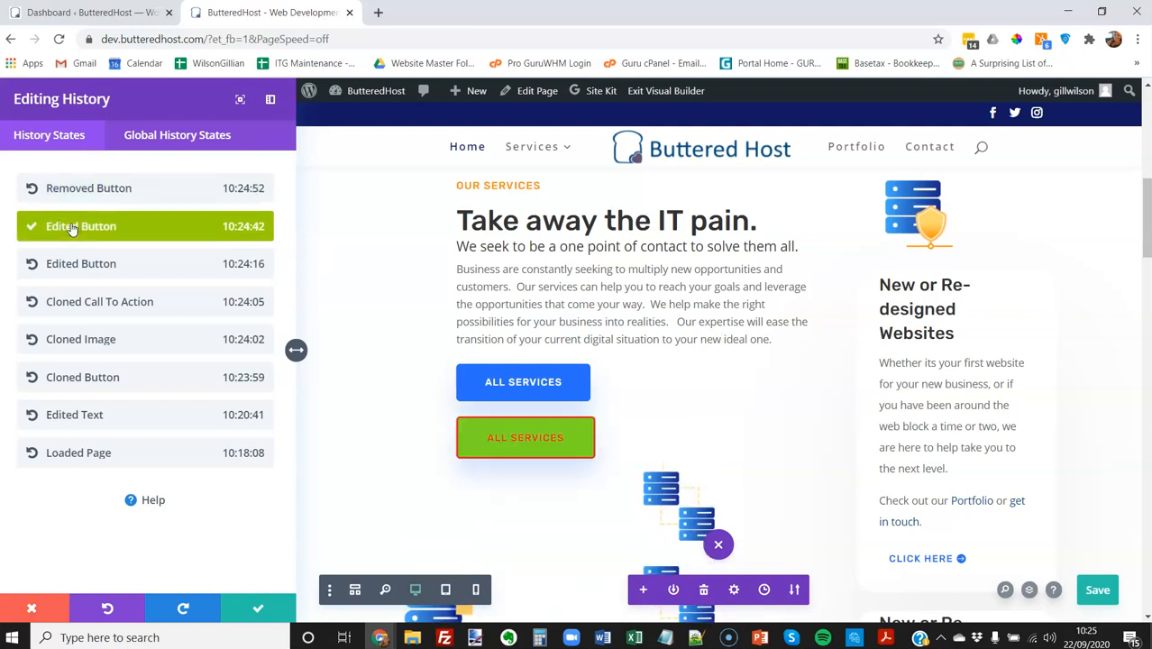
left_click(258, 608)
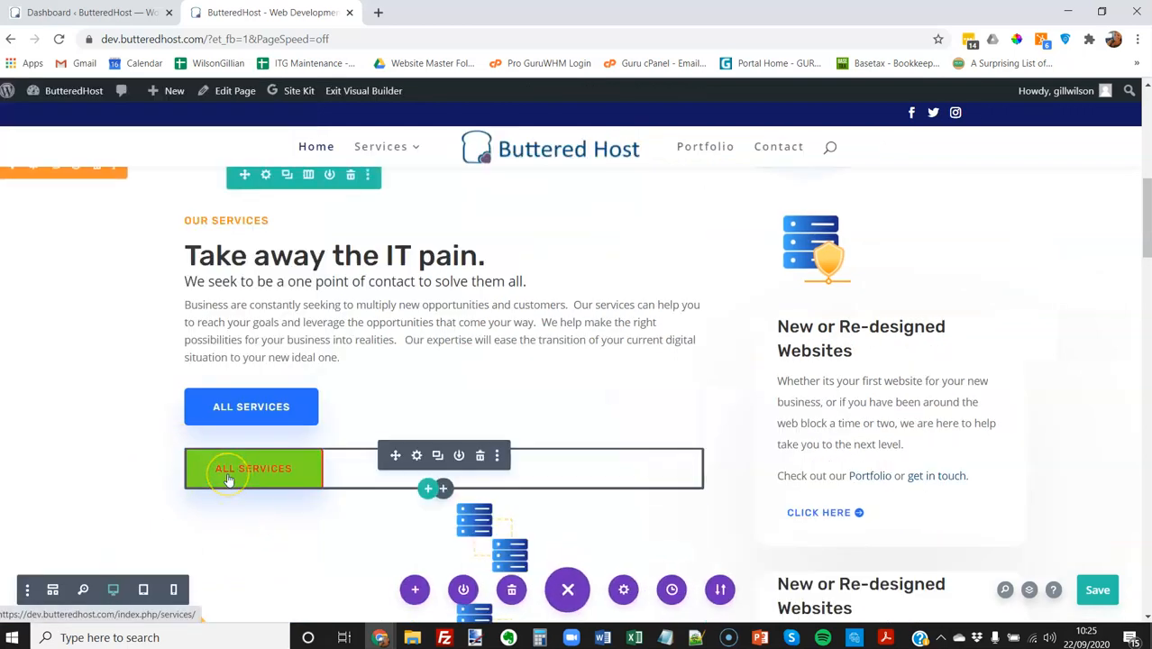
Change the green button's text to All Hot Tubs and save its settings.
left_click(258, 471)
left_click(287, 409)
left_click(272, 471)
left_click(273, 415)
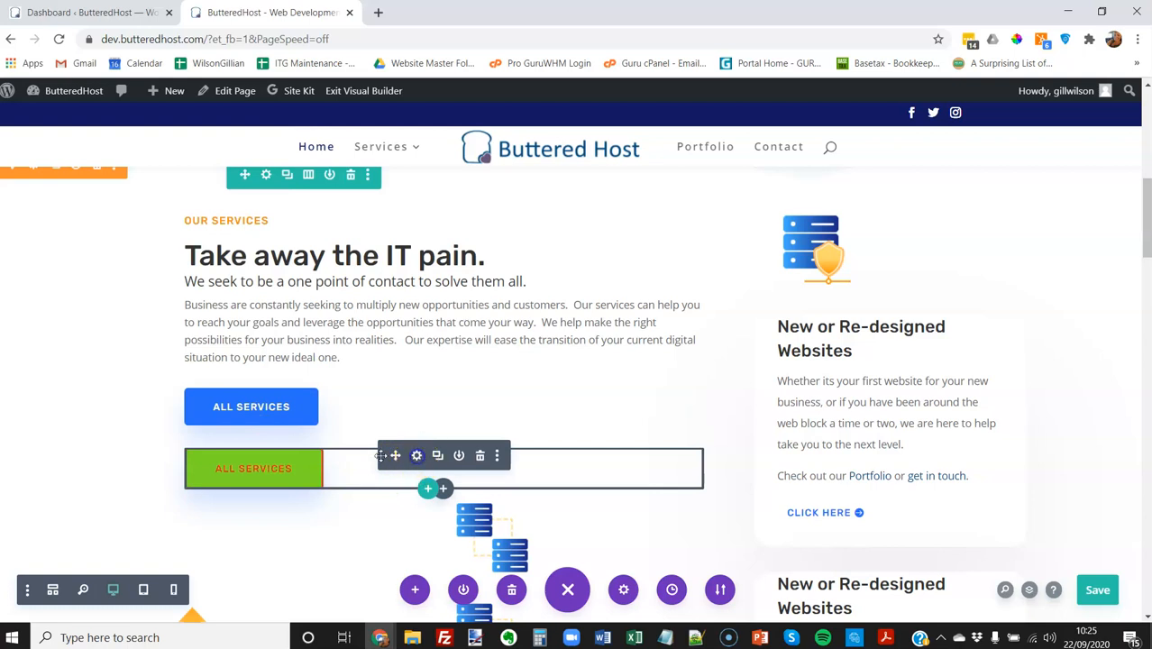
left_click(417, 456)
left_click(84, 273)
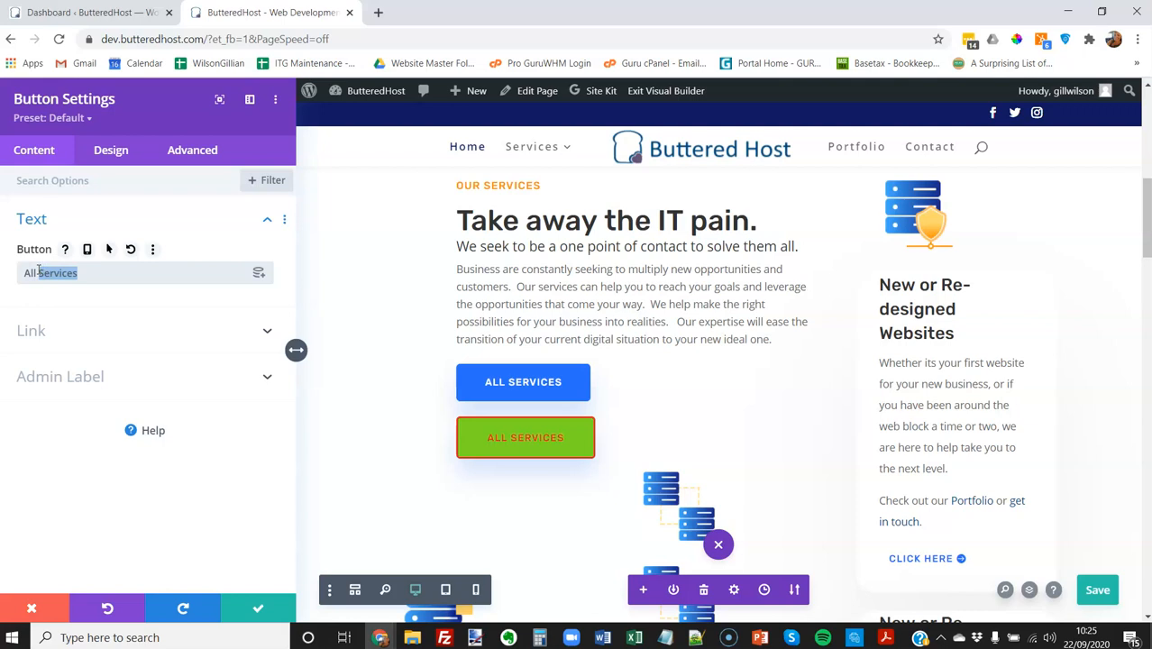
type("Hot Tubs")
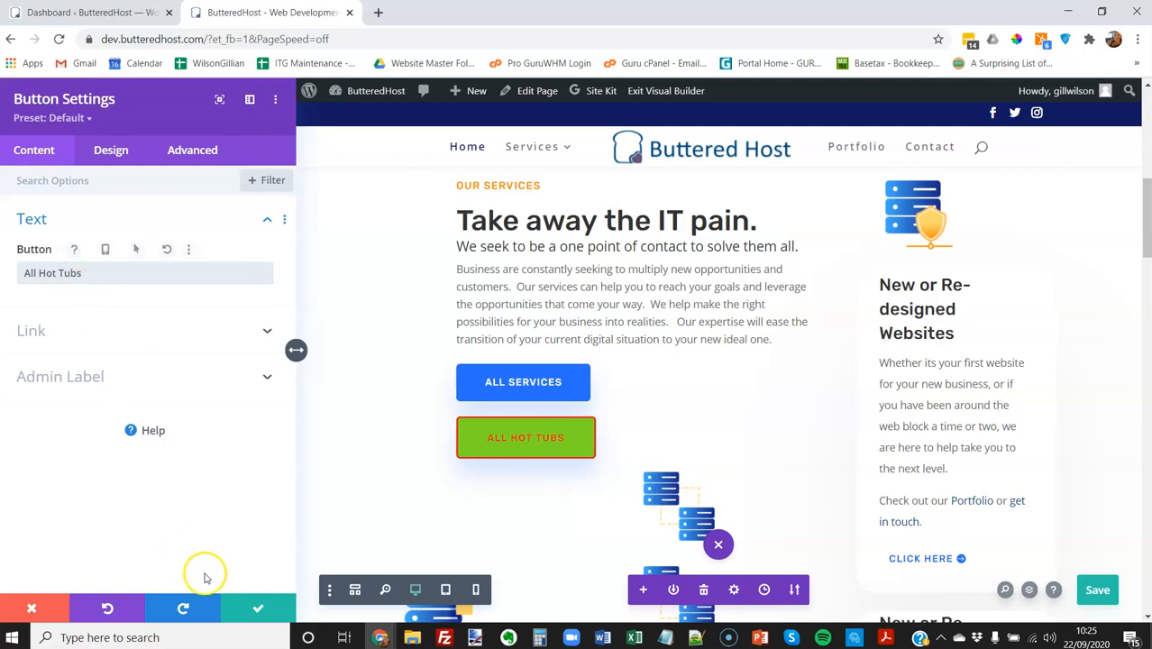
left_click(257, 609)
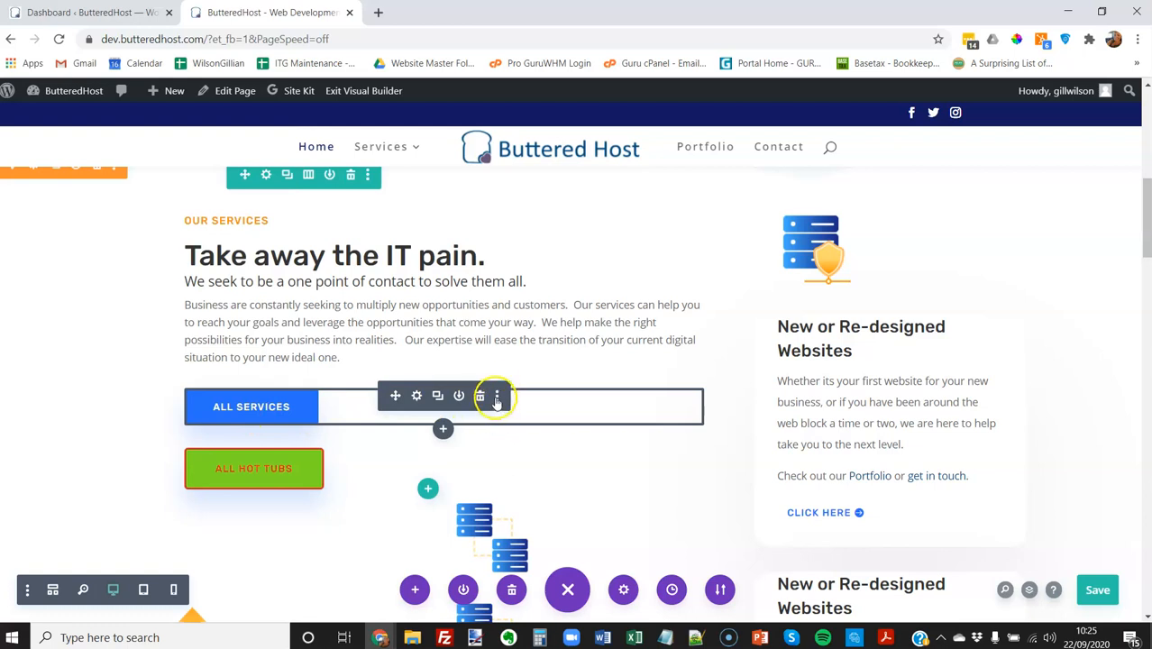
Copy the module styles of the blue All Services button and paste them onto the All Hot Tubs button.
left_click(496, 400)
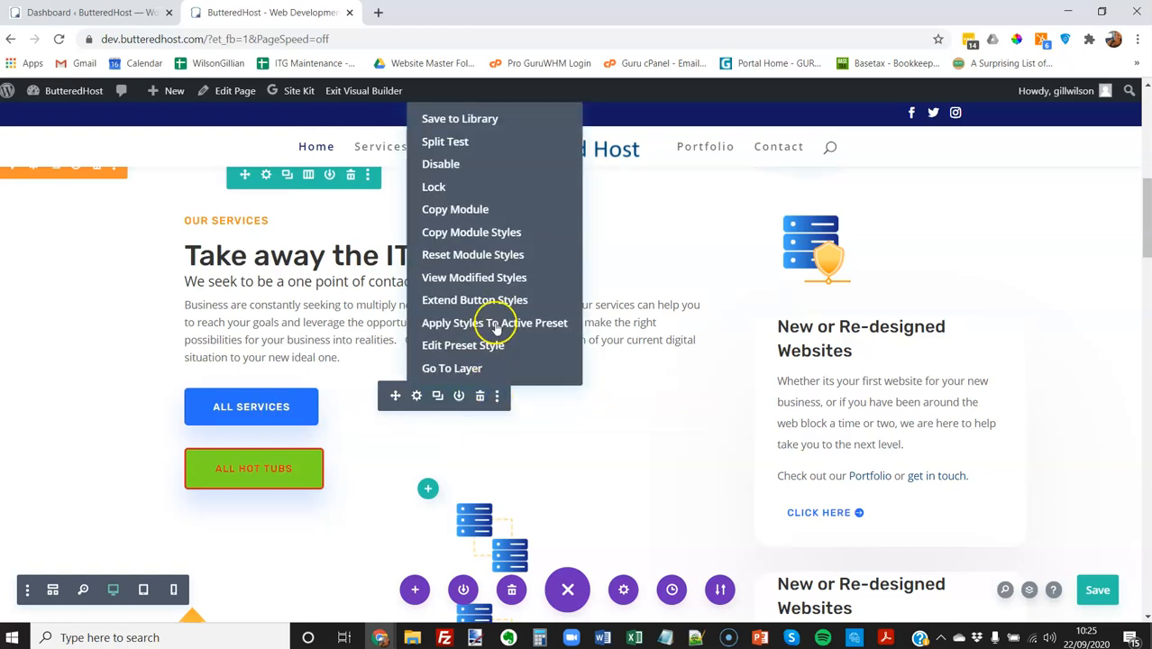
left_click(455, 233)
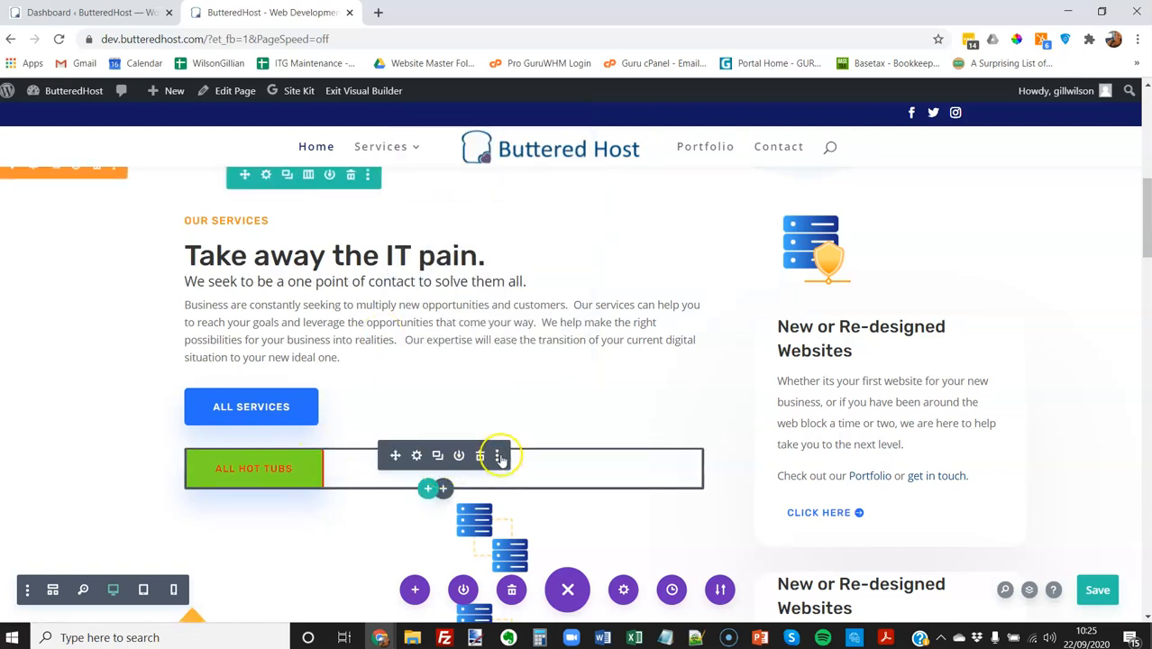
left_click(496, 456)
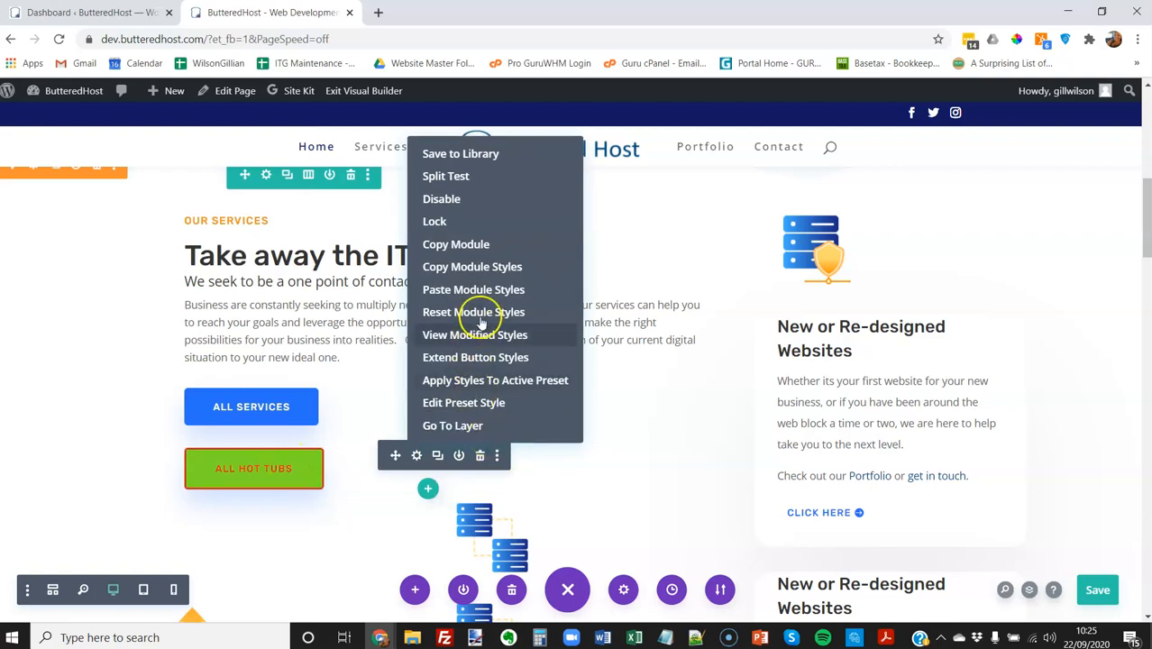
left_click(491, 291)
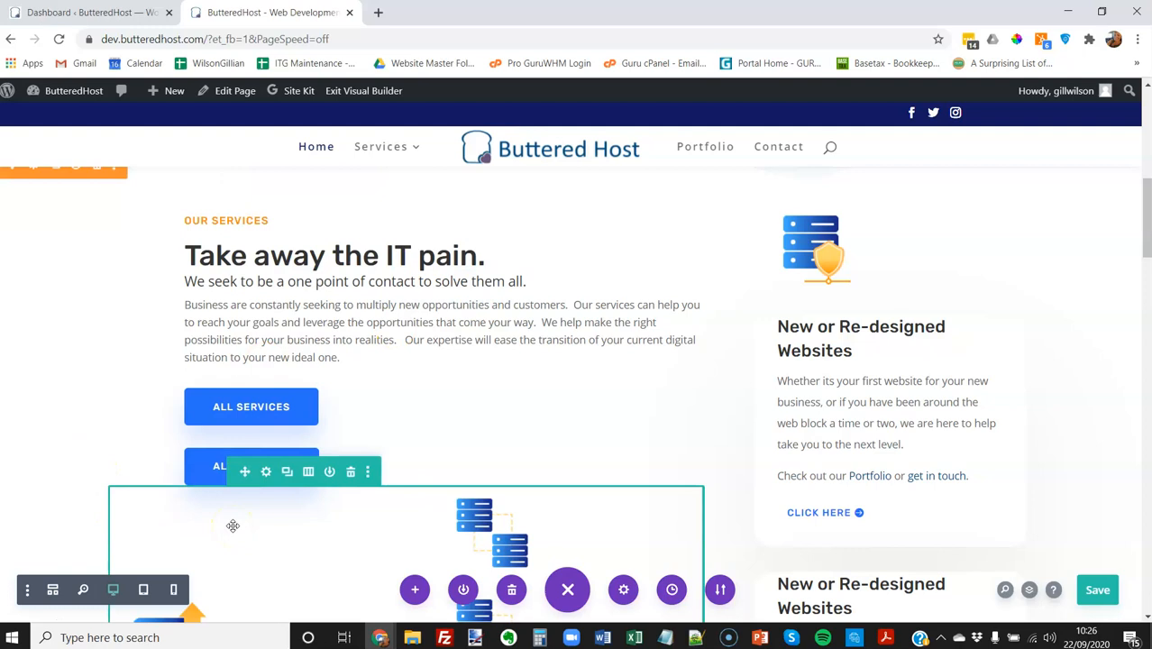
scroll(230, 508, "down", 3)
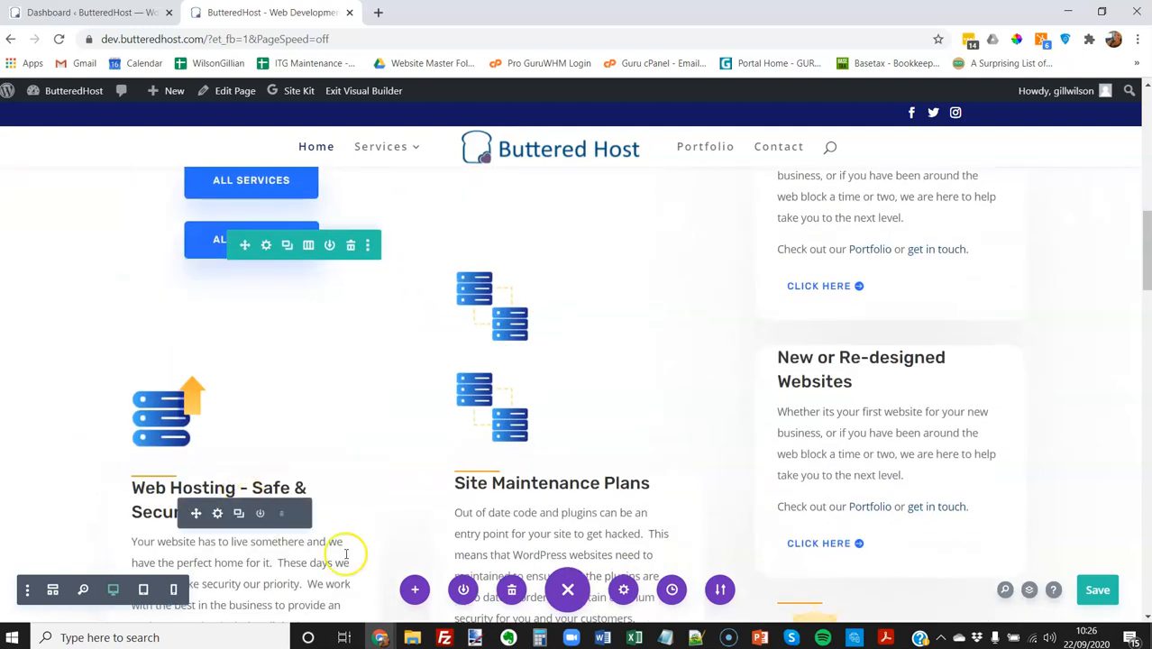
scroll(353, 527, "down", 4)
scroll(356, 496, "up", 5)
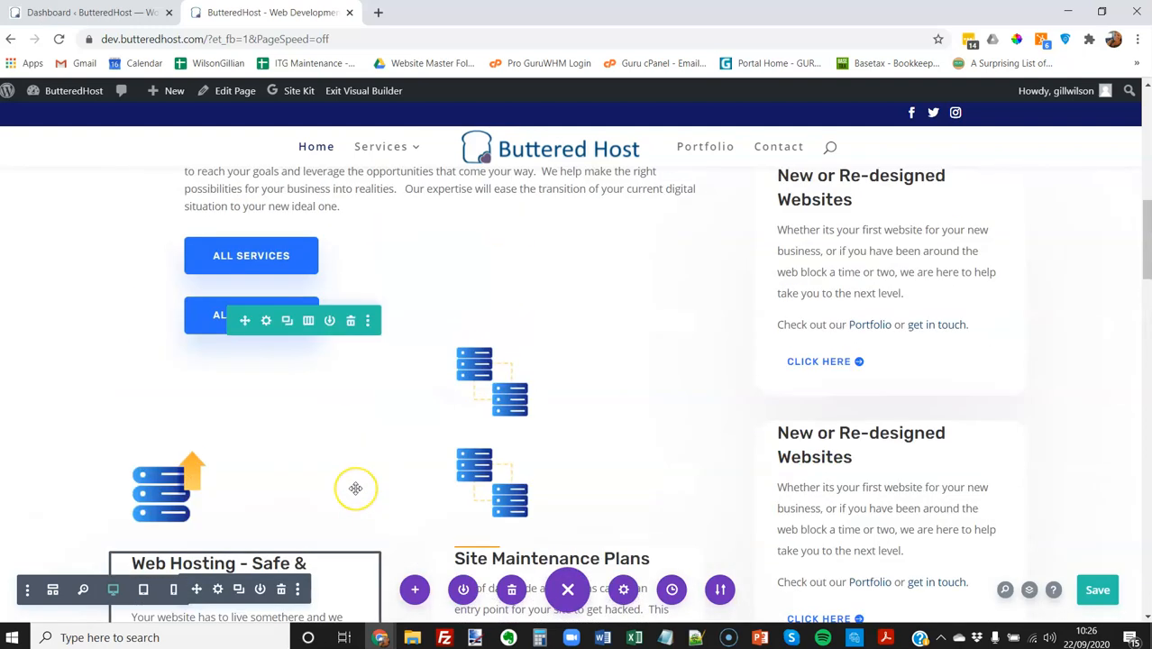
left_click_drag(355, 488, 671, 489)
scroll(672, 485, "up", 2)
scroll(671, 491, "up", 3)
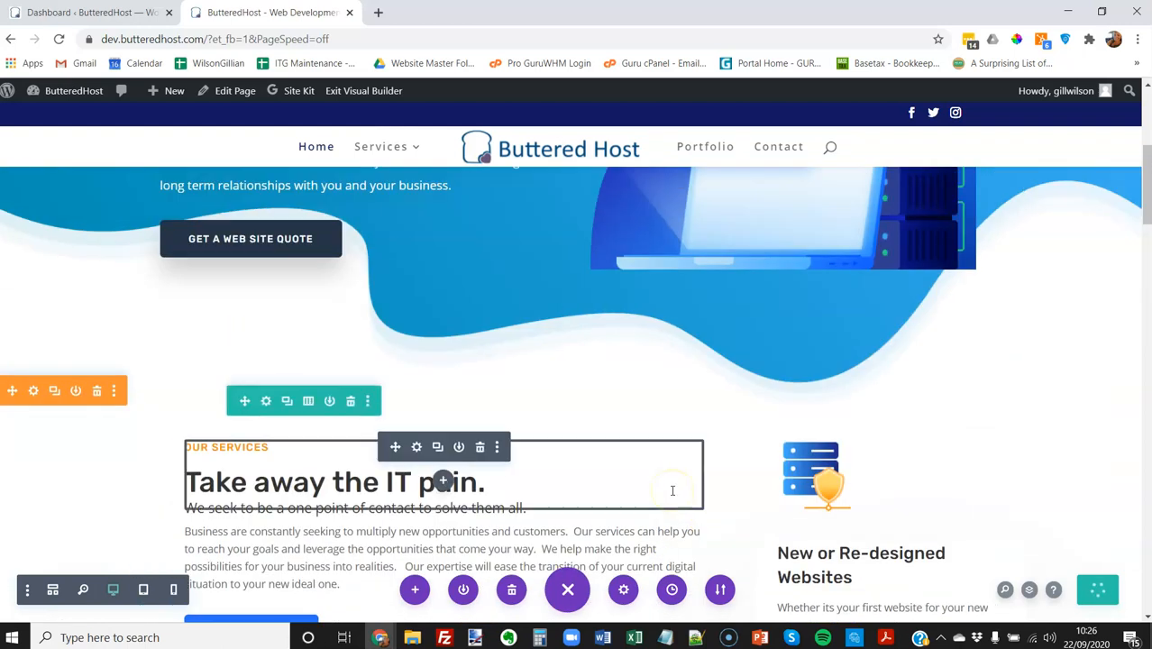
scroll(673, 488, "up", 3)
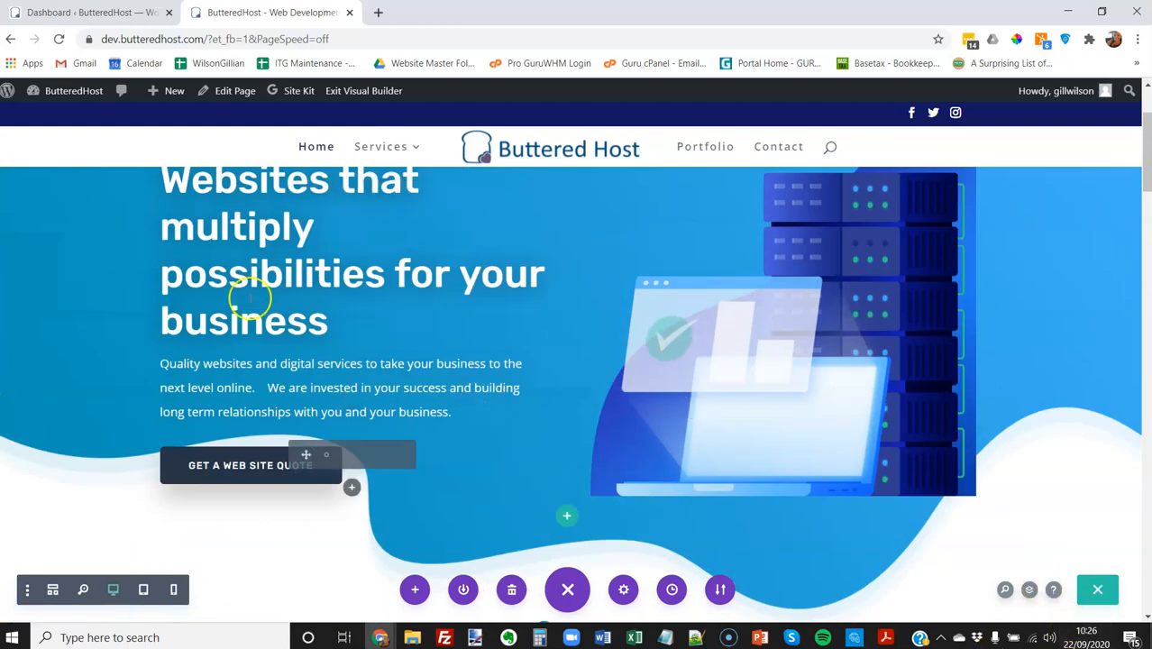
Preview the page in tablet and phone views, looking through the phone layout, and return to the desktop view.
left_click(567, 589)
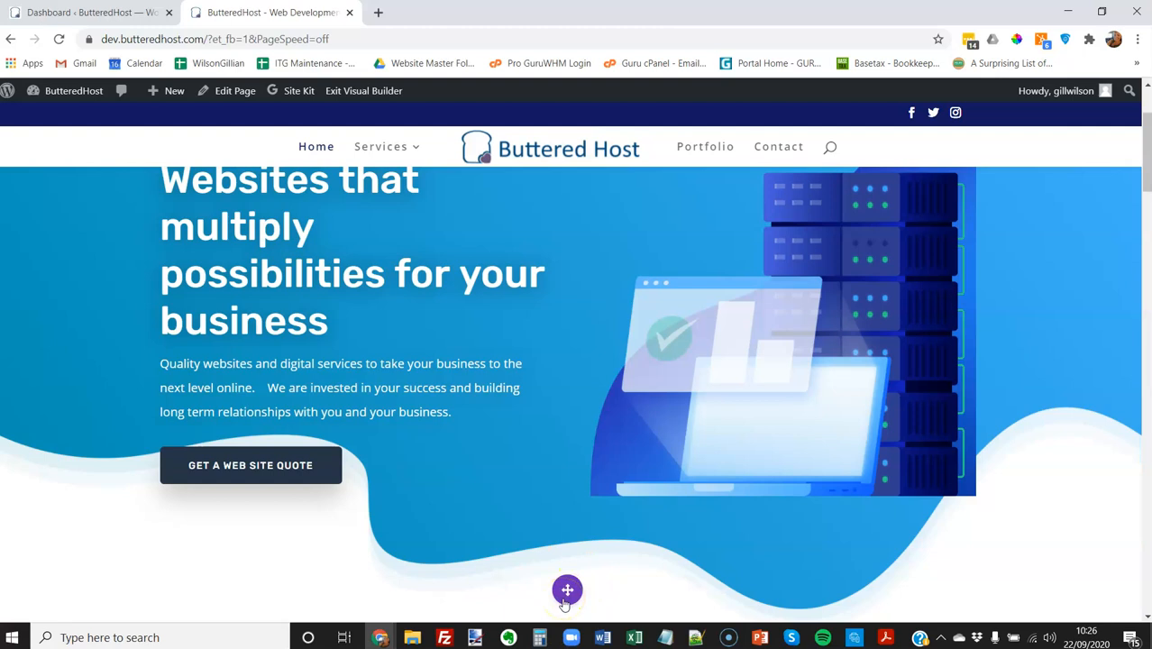
left_click(567, 592)
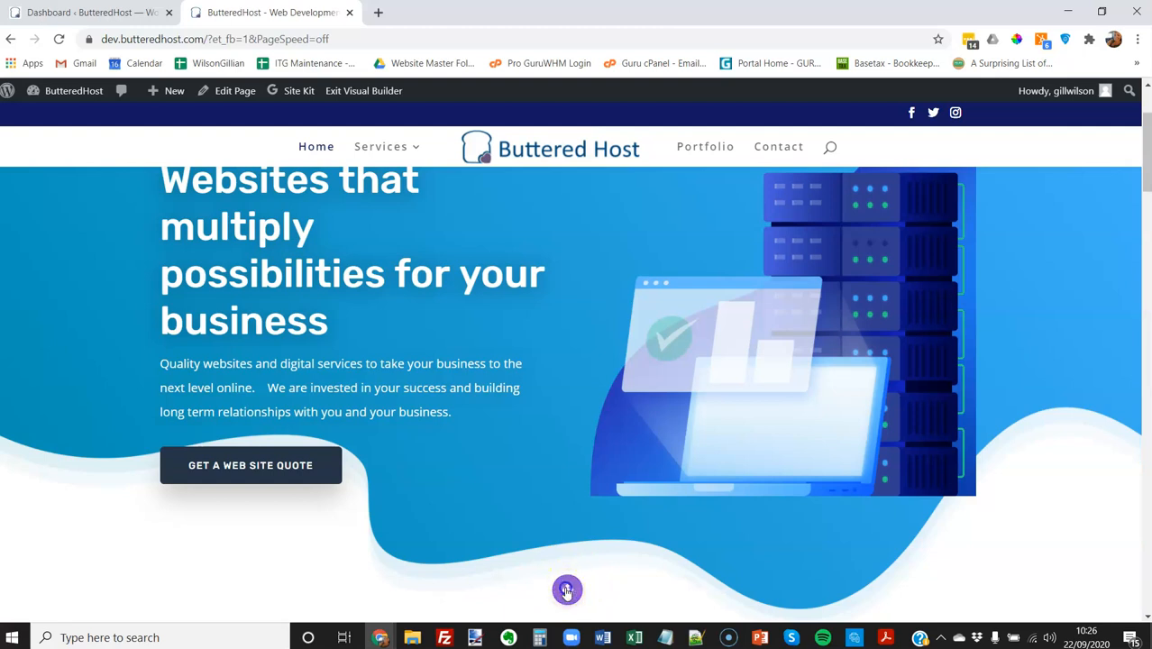
left_click(566, 591)
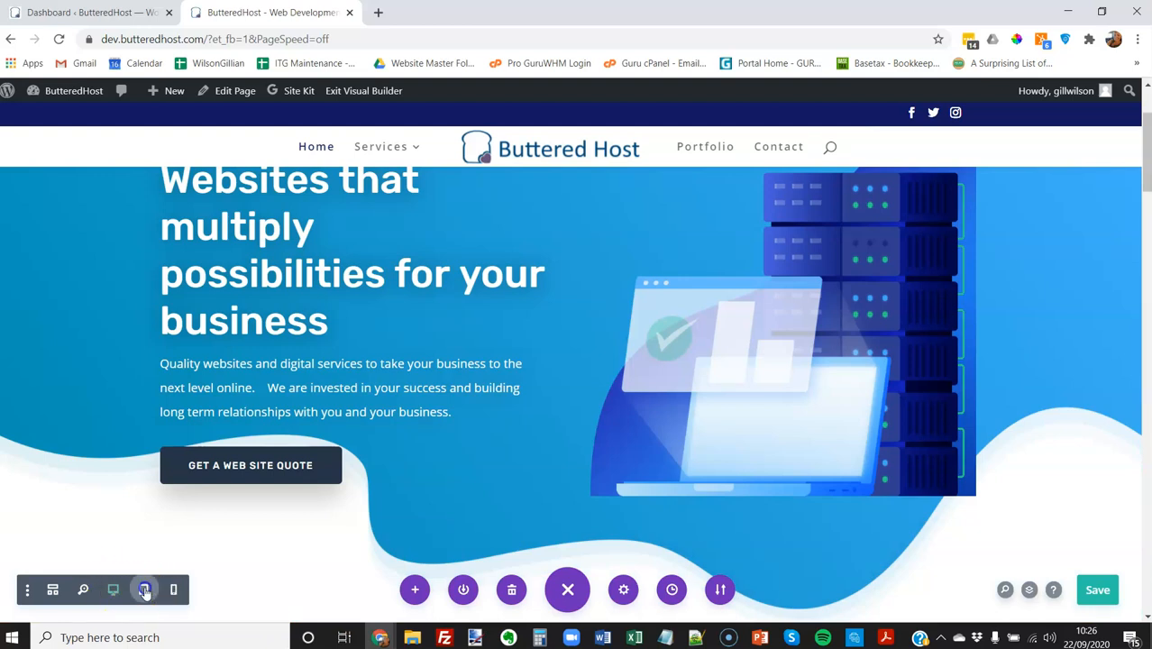
left_click(144, 591)
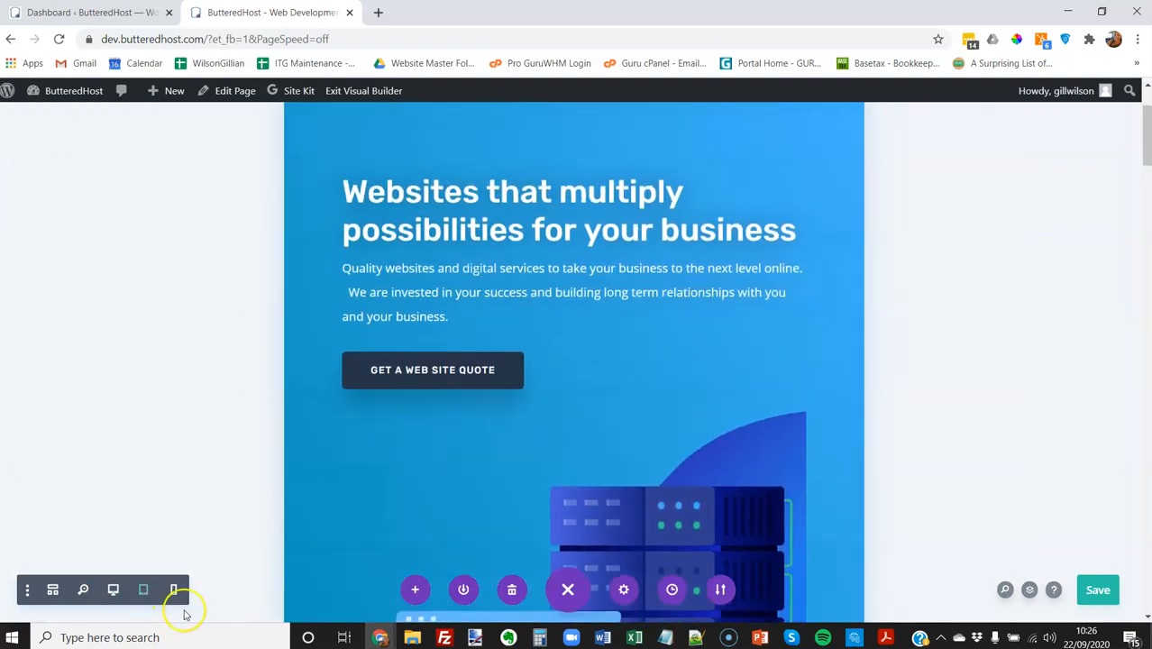
left_click(174, 591)
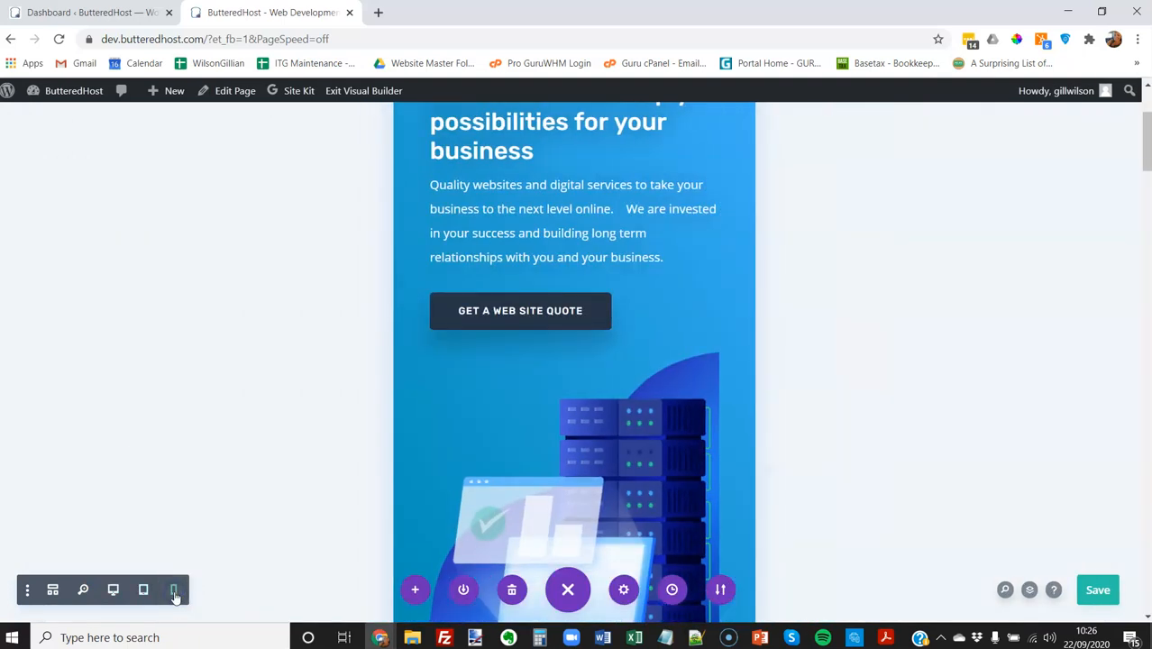
scroll(539, 491, "down", 10)
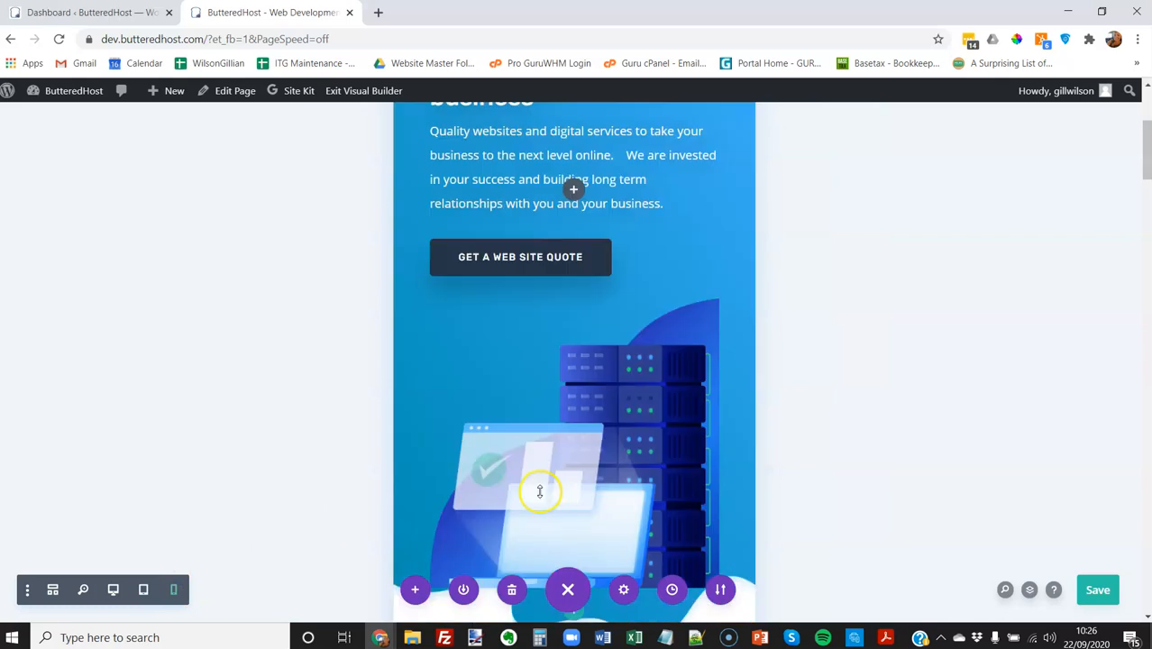
scroll(539, 491, "up", 10)
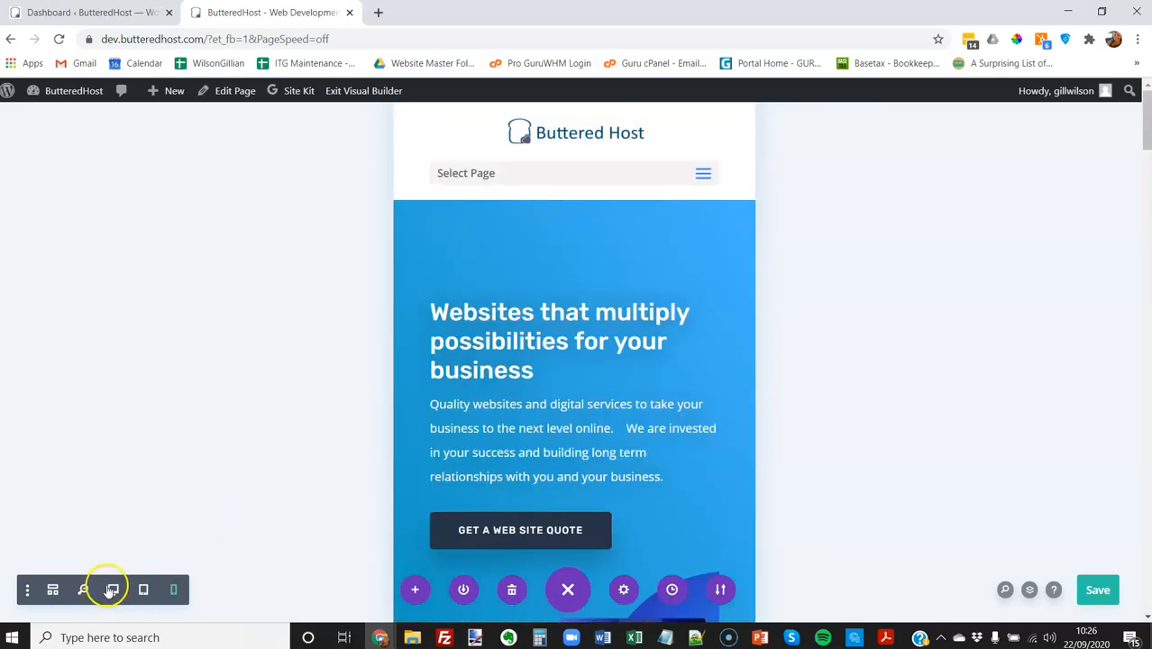
left_click(142, 590)
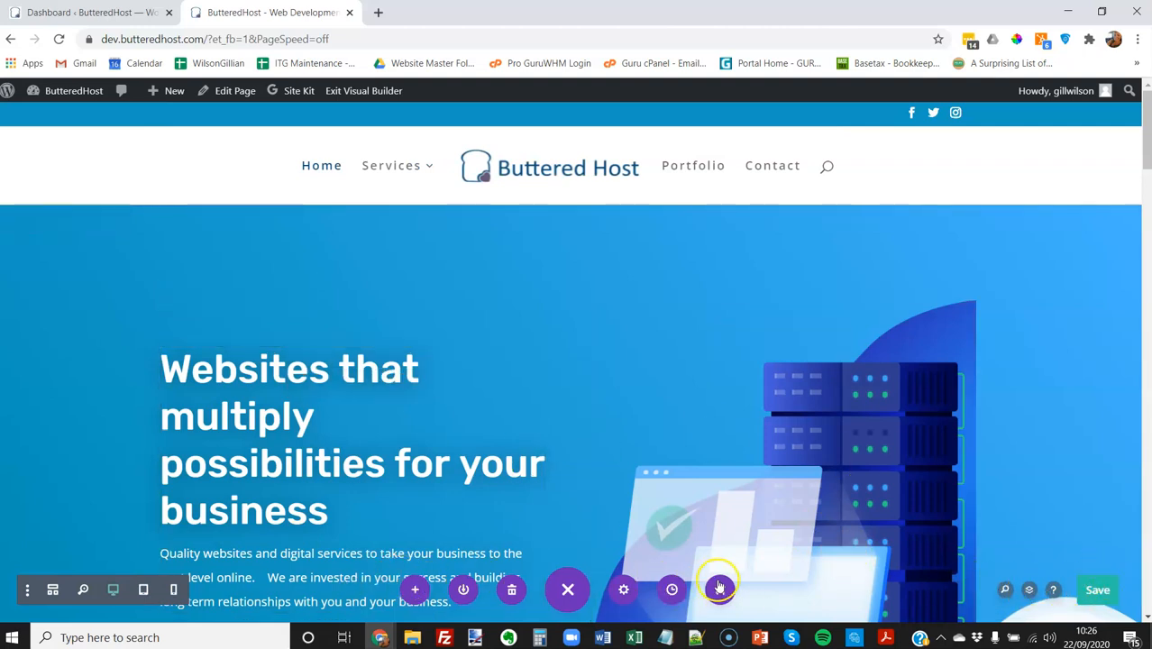
Restore the page to the 10:18:08 Loaded Page state from the editing history.
left_click(672, 591)
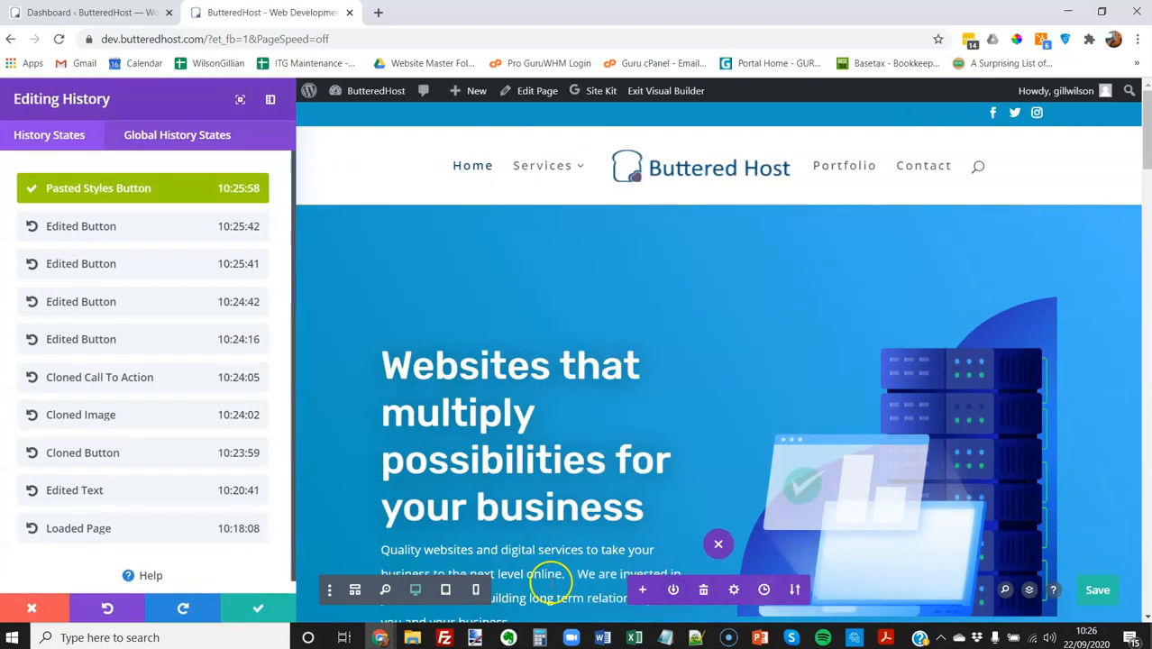
left_click(70, 528)
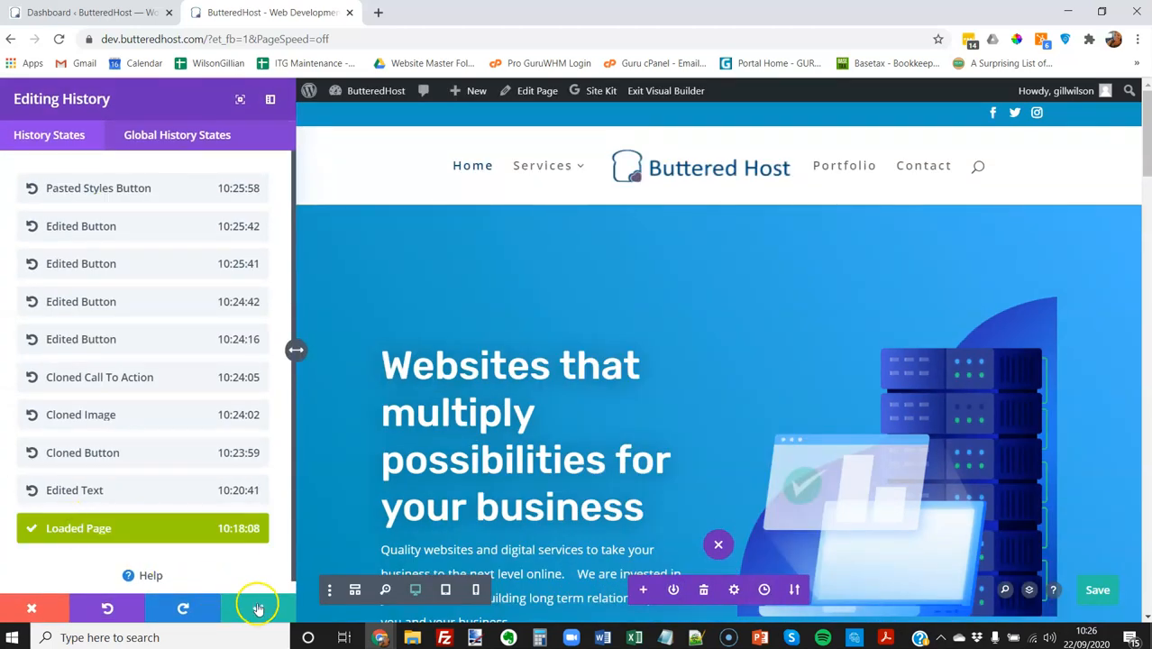
left_click(258, 609)
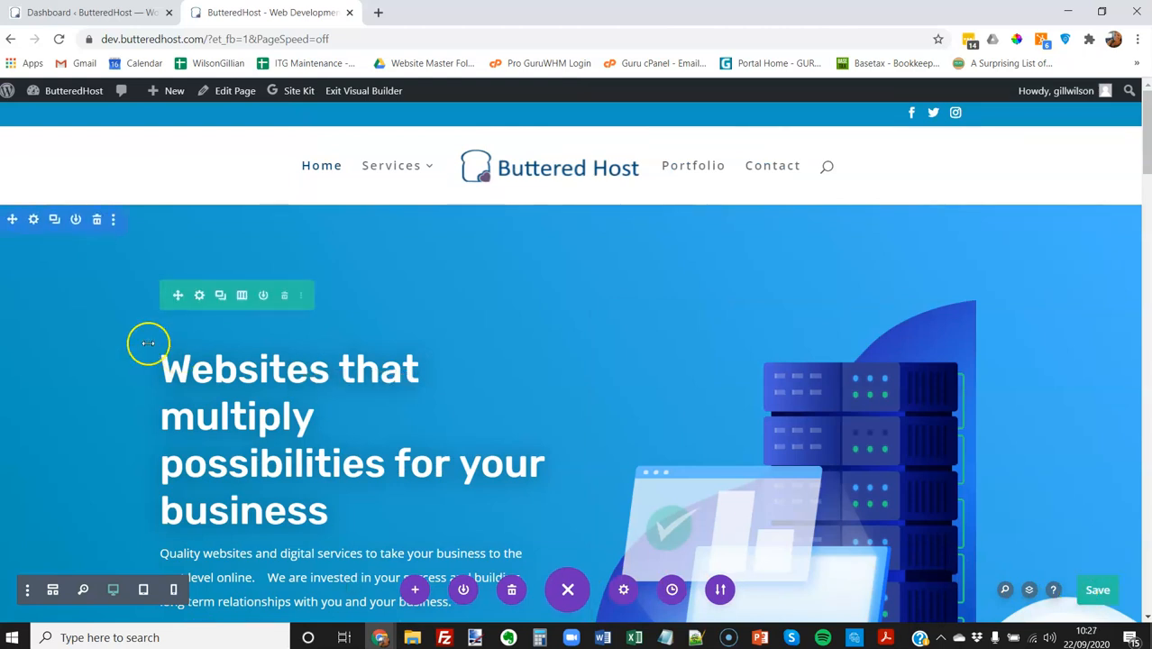
Exit the Visual Builder, discarding the unsaved changes, and look over the live home page down to the service cards.
left_click(341, 93)
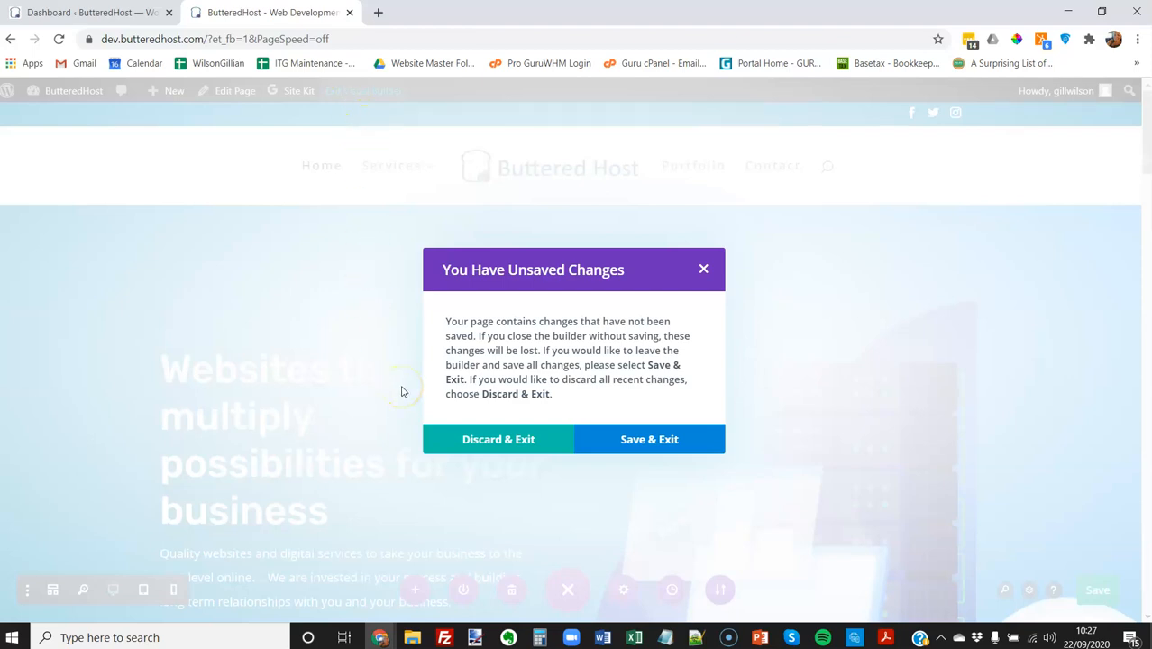
left_click(500, 440)
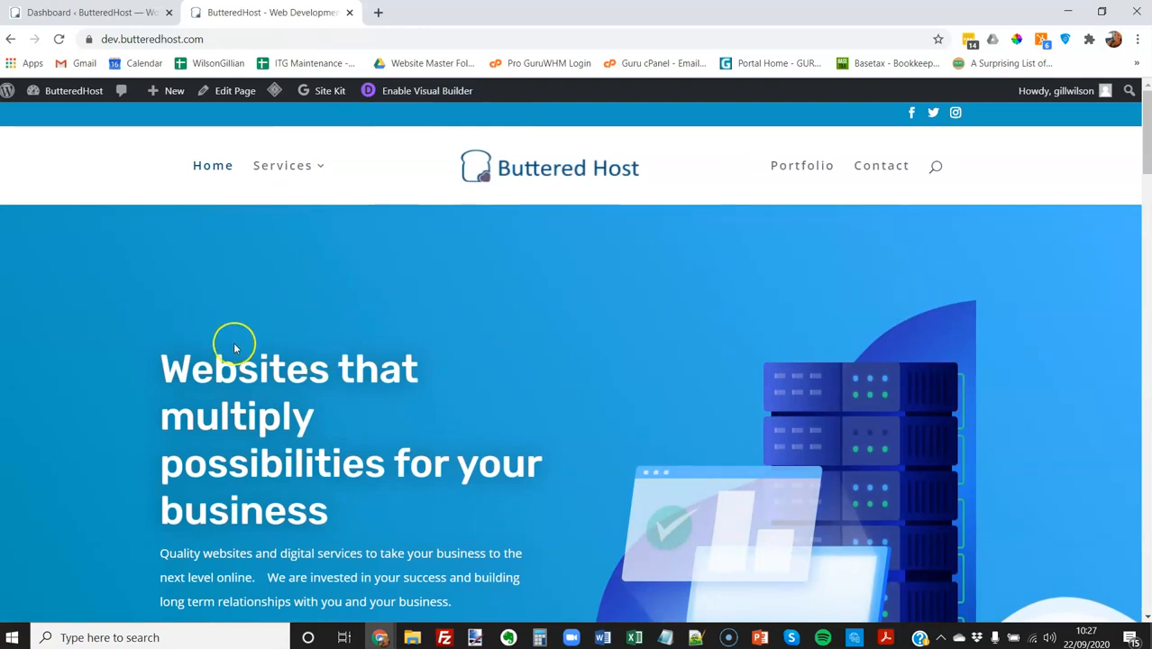
scroll(327, 360, "down", 6)
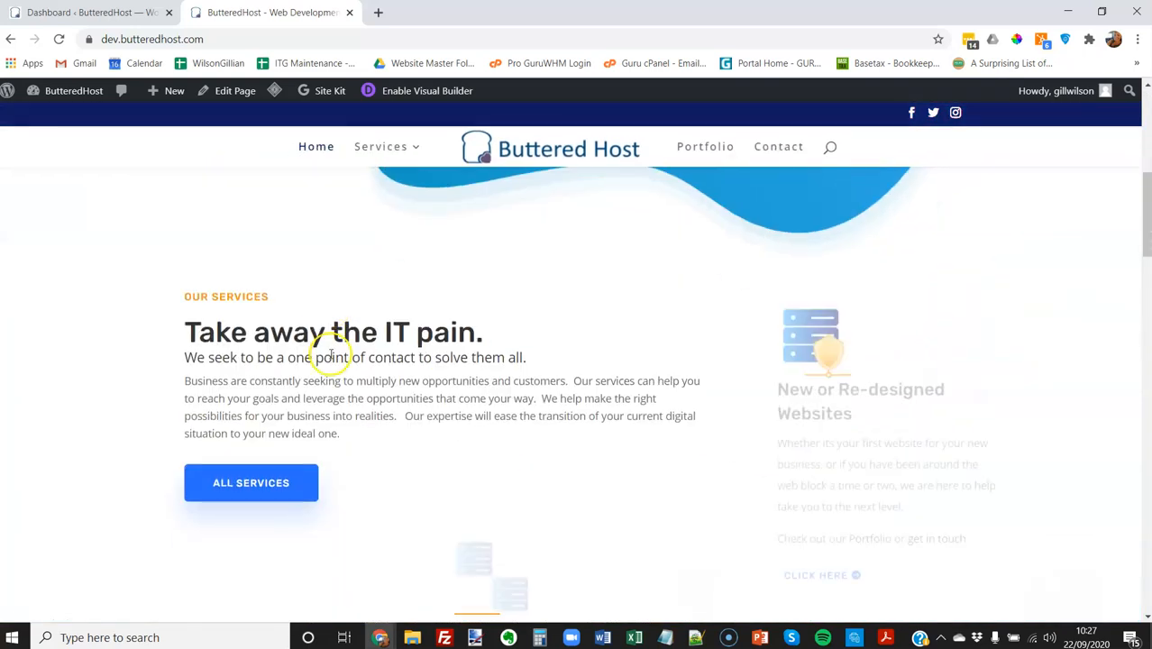
scroll(333, 349, "down", 5)
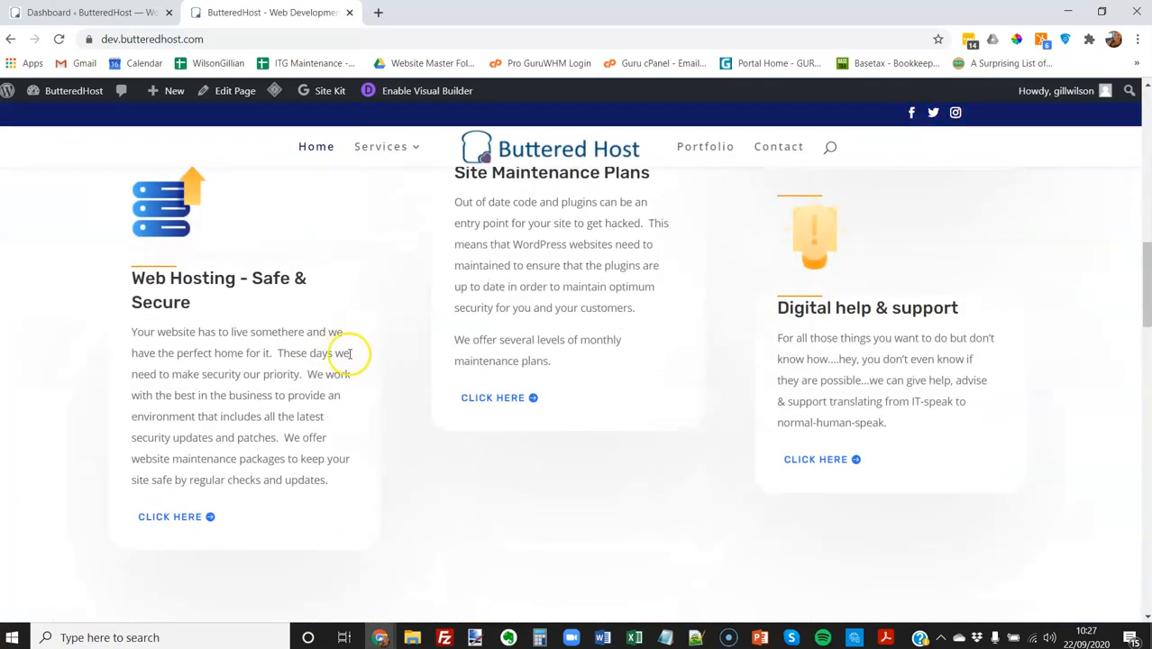
scroll(351, 361, "up", 8)
scroll(350, 361, "up", 4)
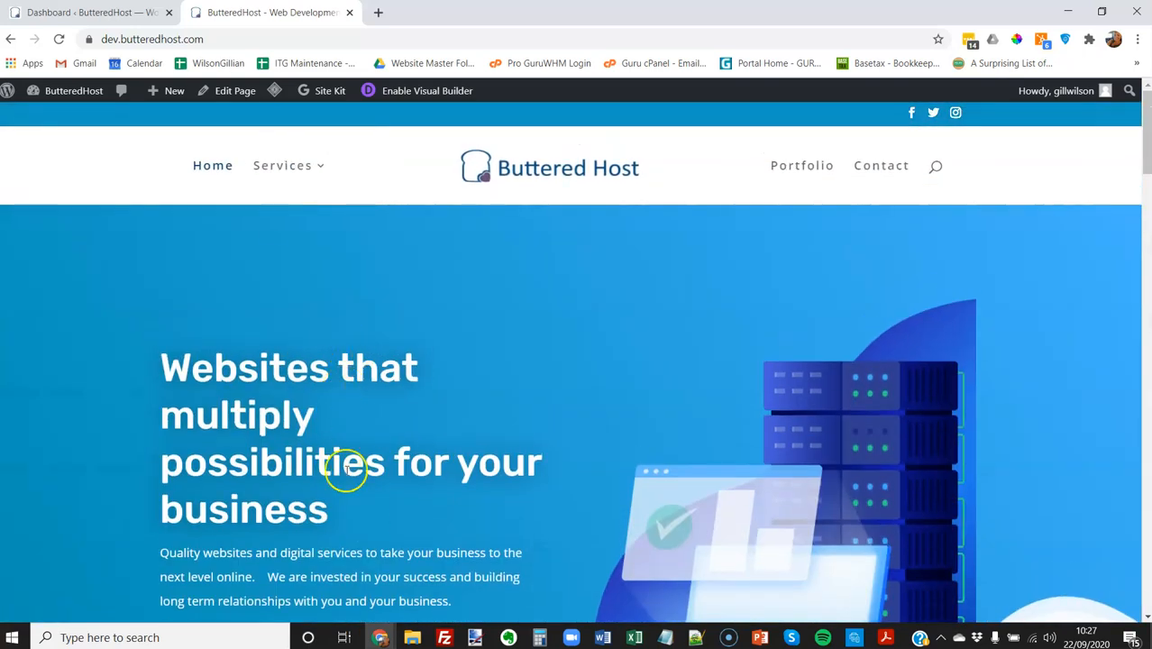